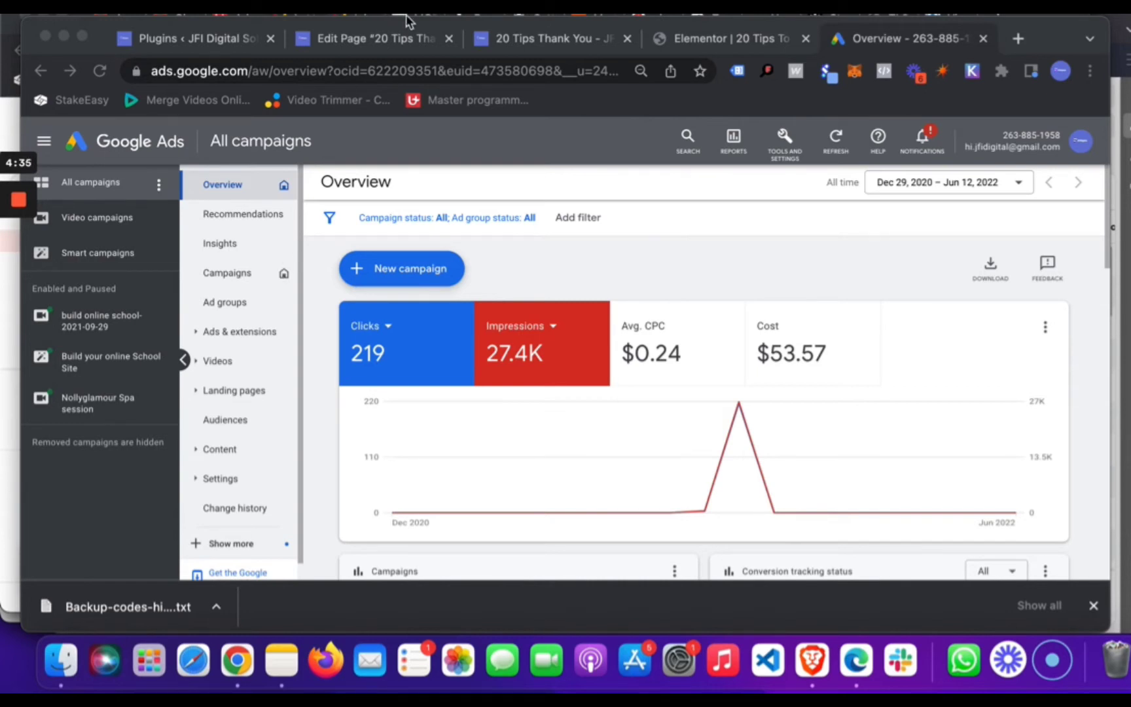
# Step: Open the Conversions summary page for the Google Ads account
pyautogui.scroll(-3, 475, 190)
pyautogui.scroll(3, 476, 190)
pyautogui.click(789, 157)
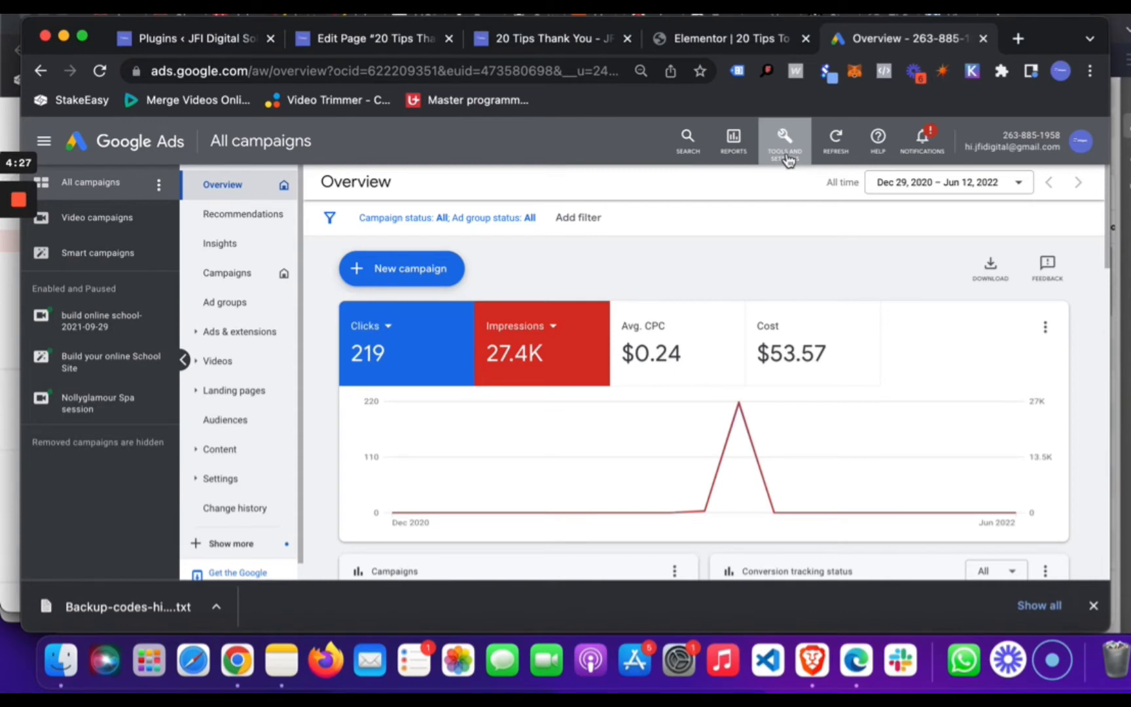
pyautogui.click(789, 157)
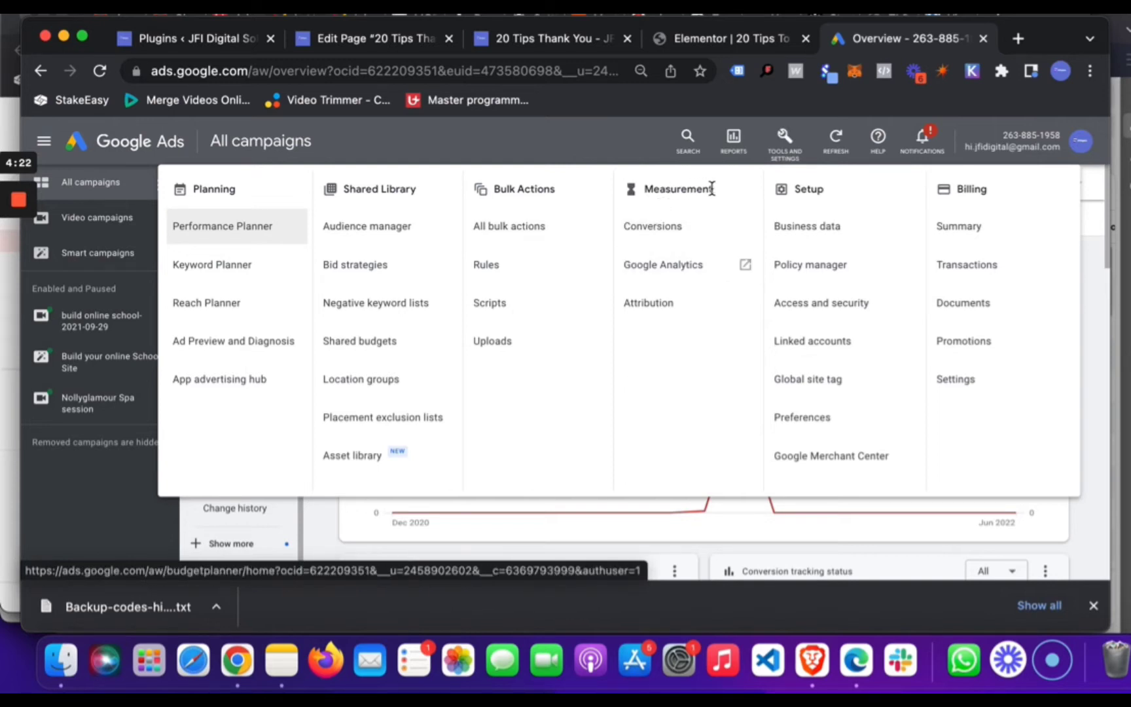
pyautogui.click(666, 232)
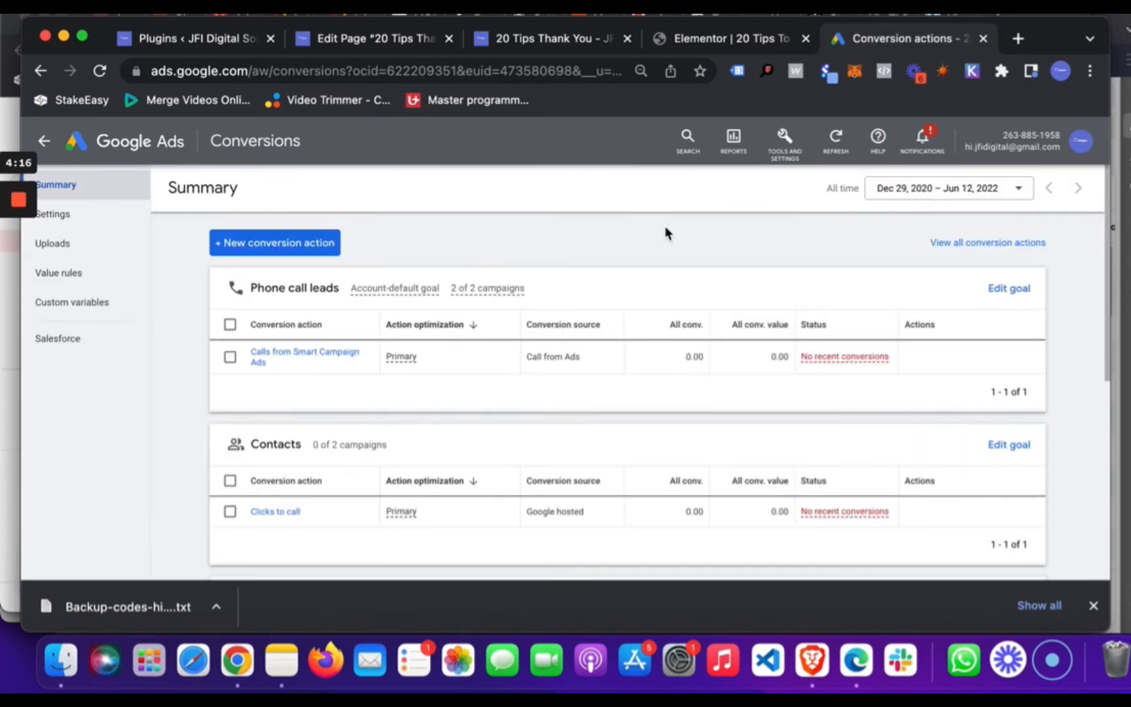
# Step: Start a new conversion action that tracks actions on a website
pyautogui.click(254, 245)
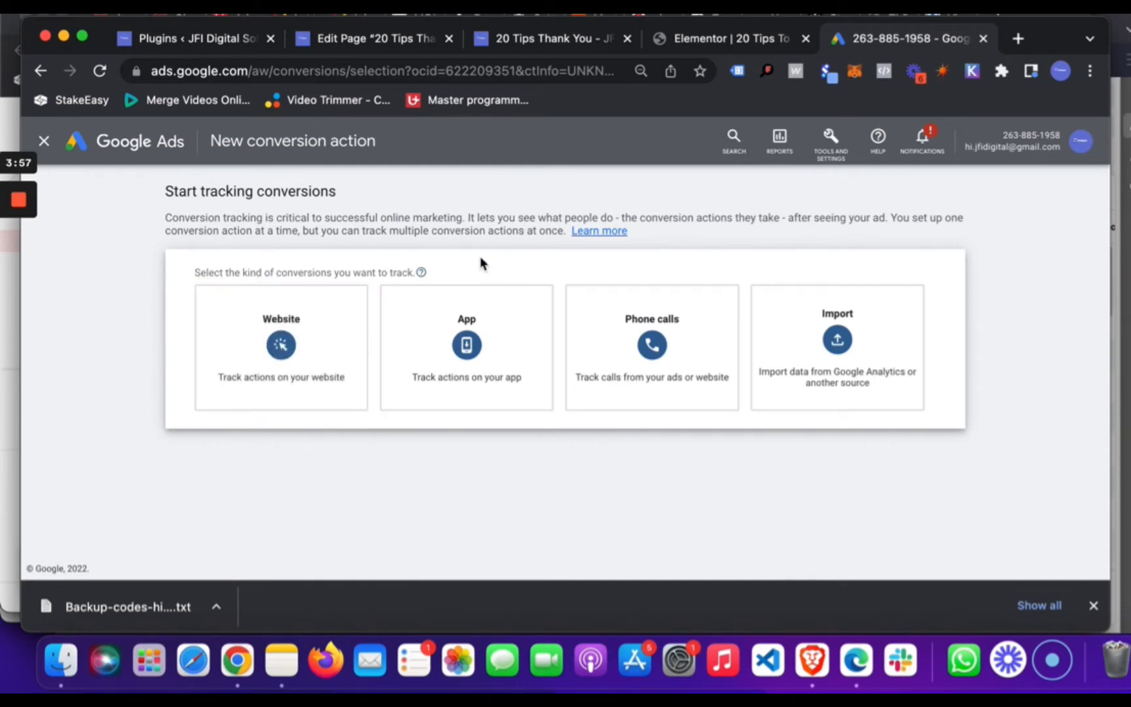
pyautogui.moveTo(302, 331)
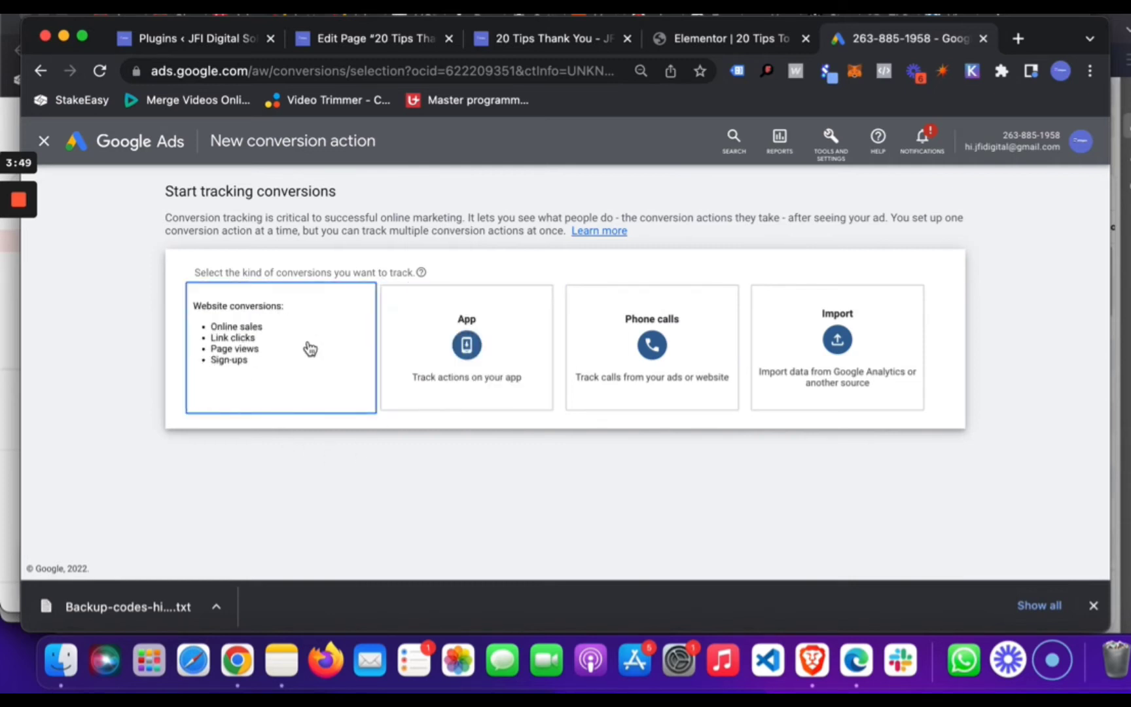
pyautogui.click(309, 349)
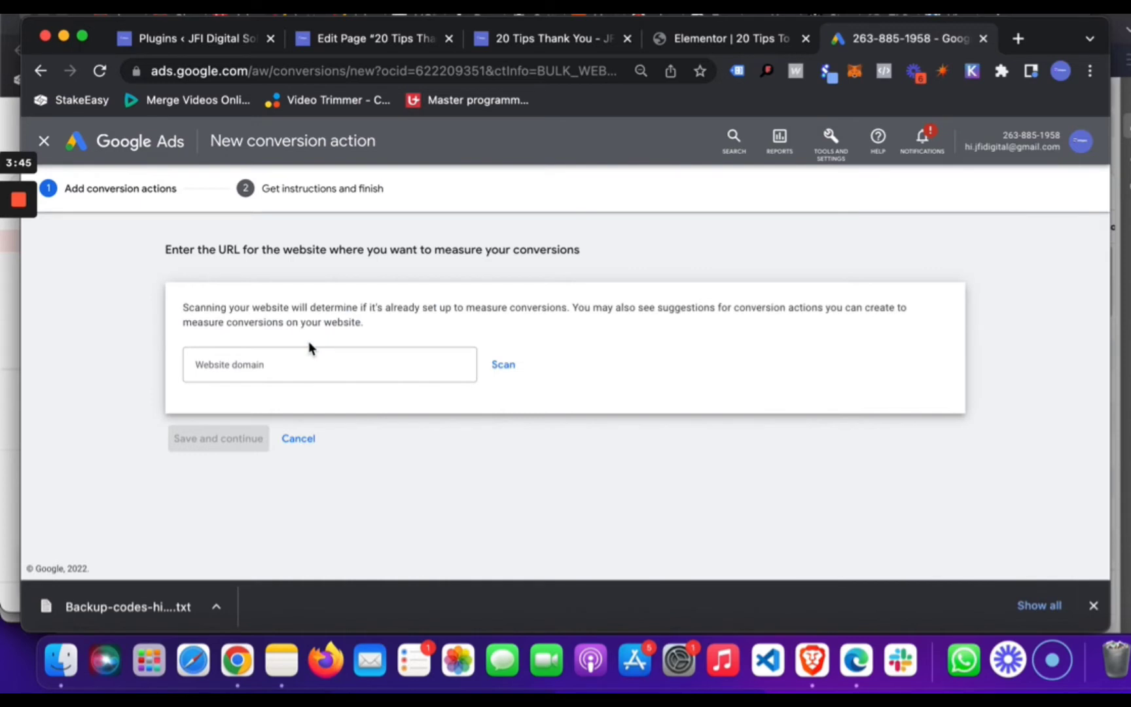
pyautogui.click(248, 364)
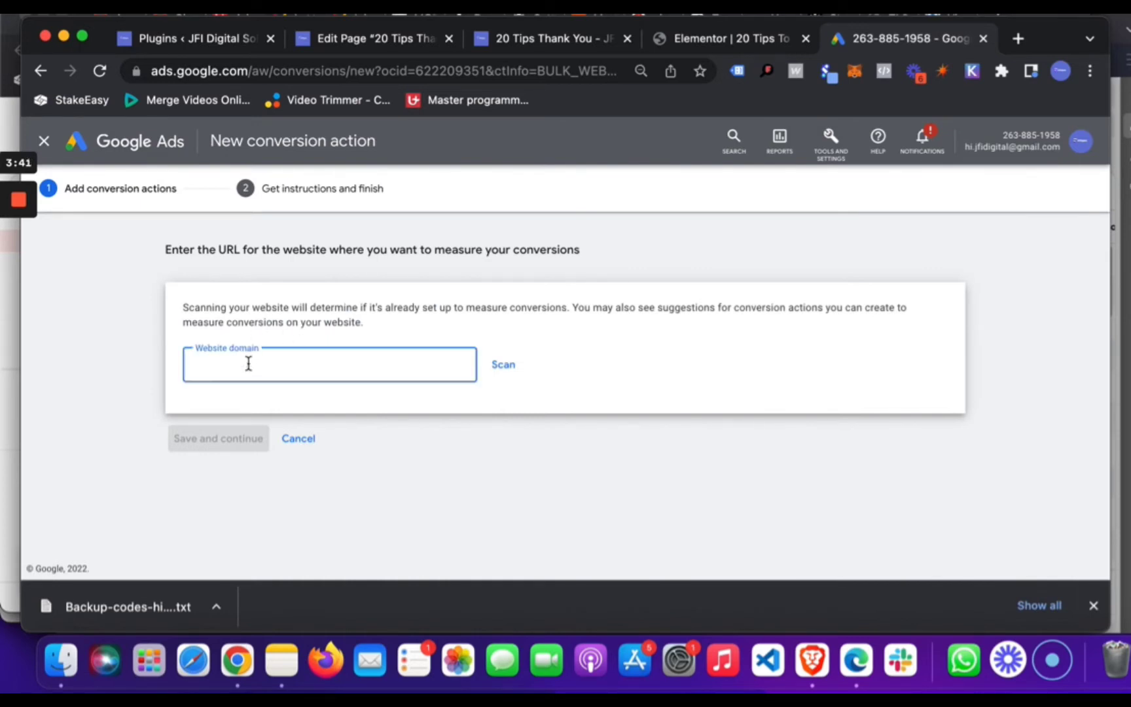
pyautogui.write('www.jfidigital.com')
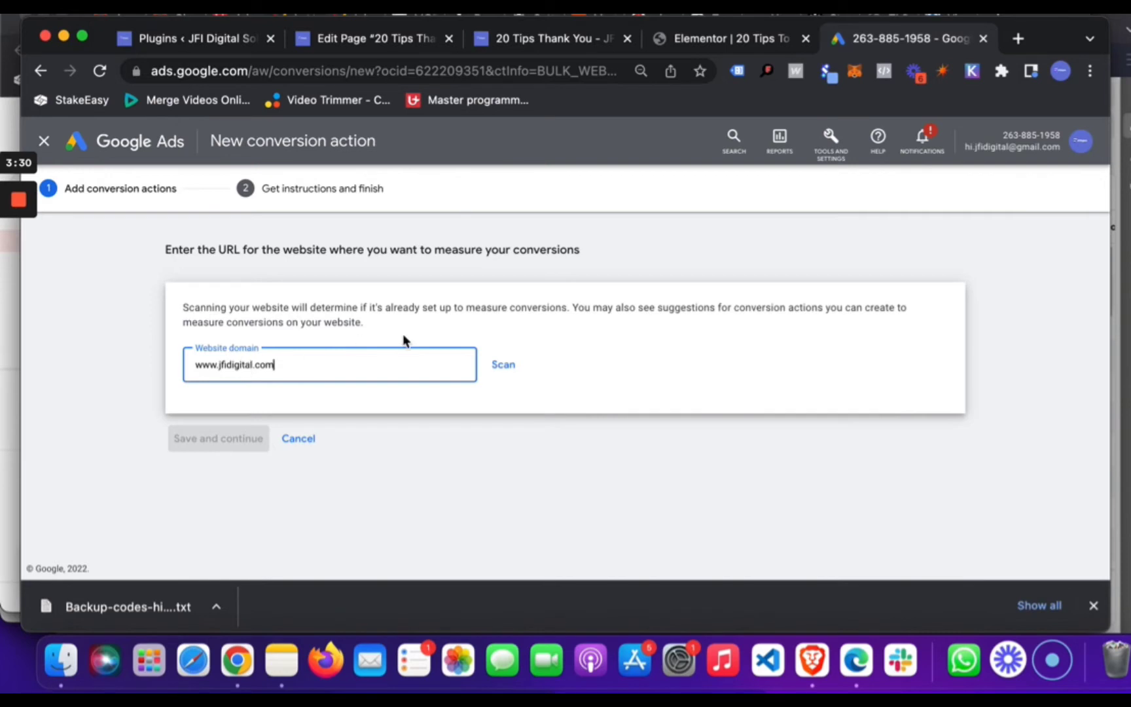
pyautogui.click(503, 368)
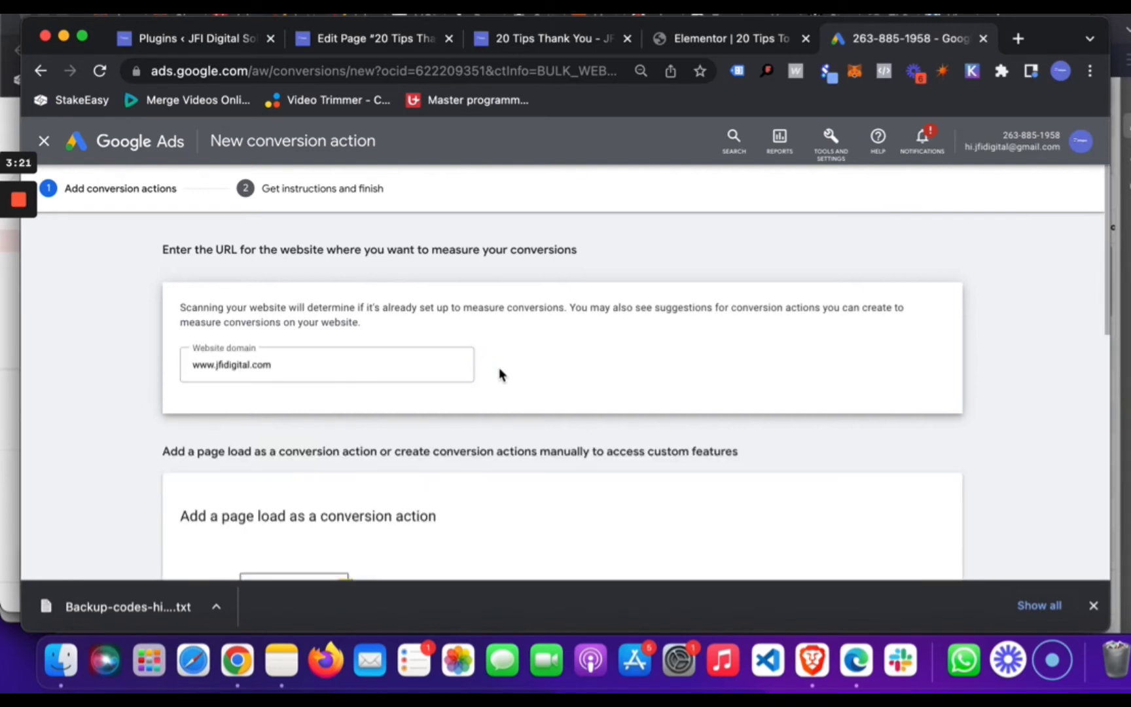
# Step: Review the page load option and start adding a conversion action manually using code
pyautogui.scroll(-2, 499, 368)
pyautogui.scroll(-5, 499, 374)
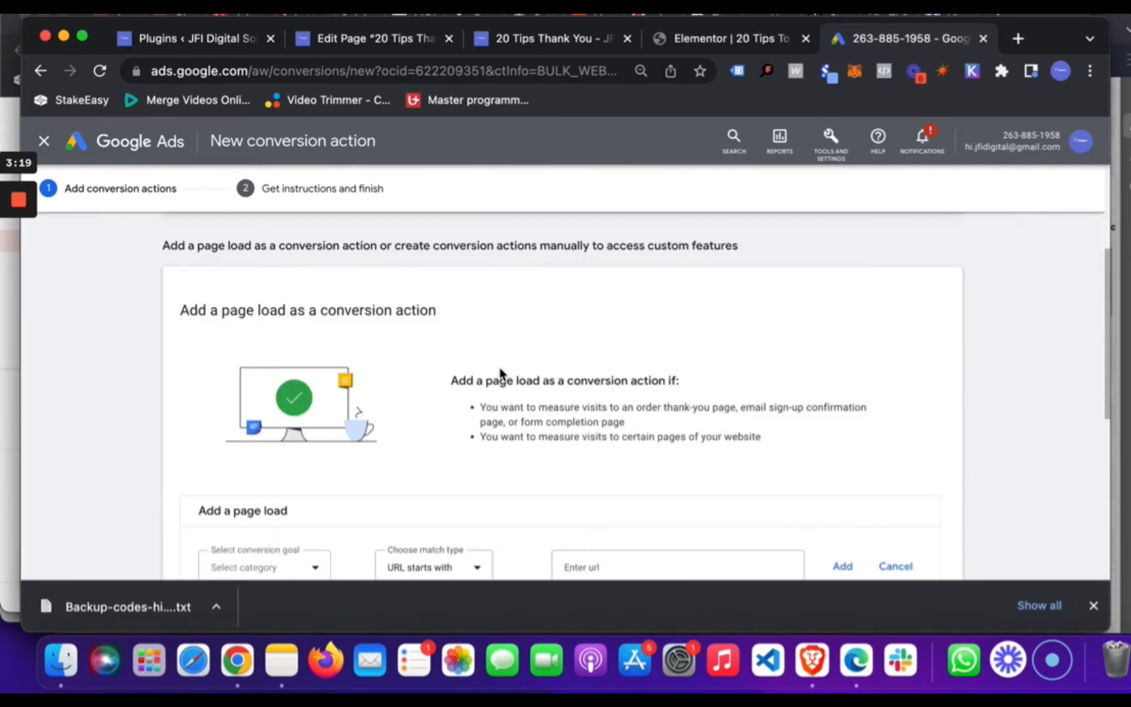
pyautogui.scroll(-5, 501, 373)
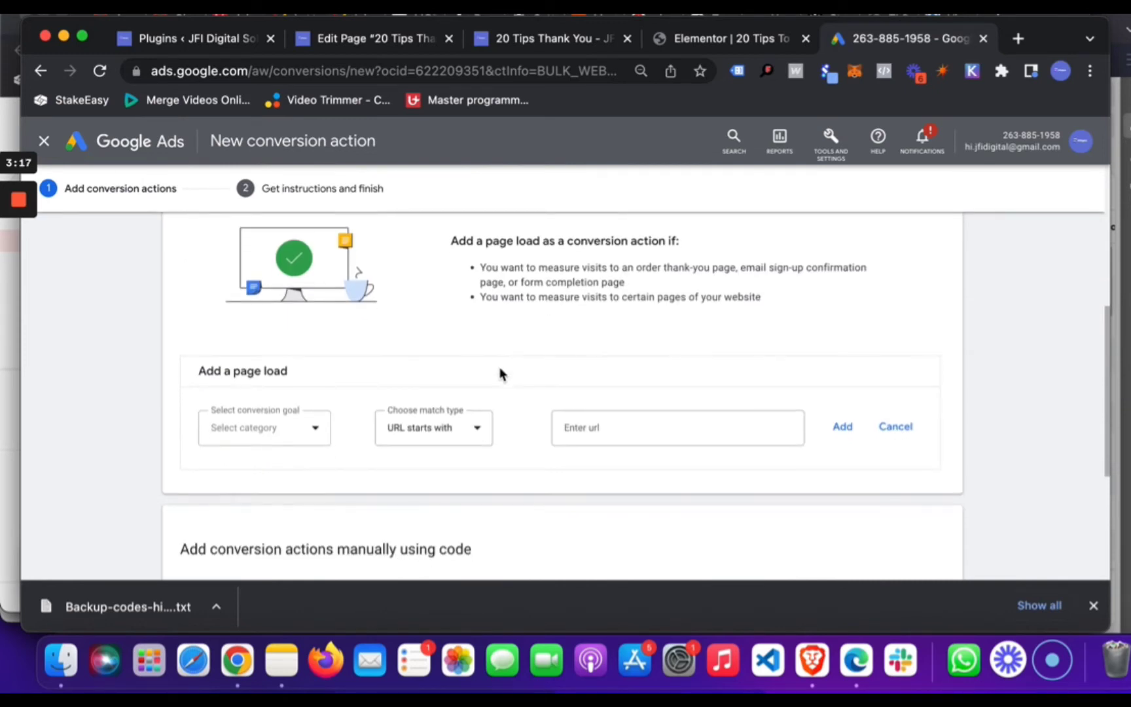
pyautogui.scroll(10, 500, 373)
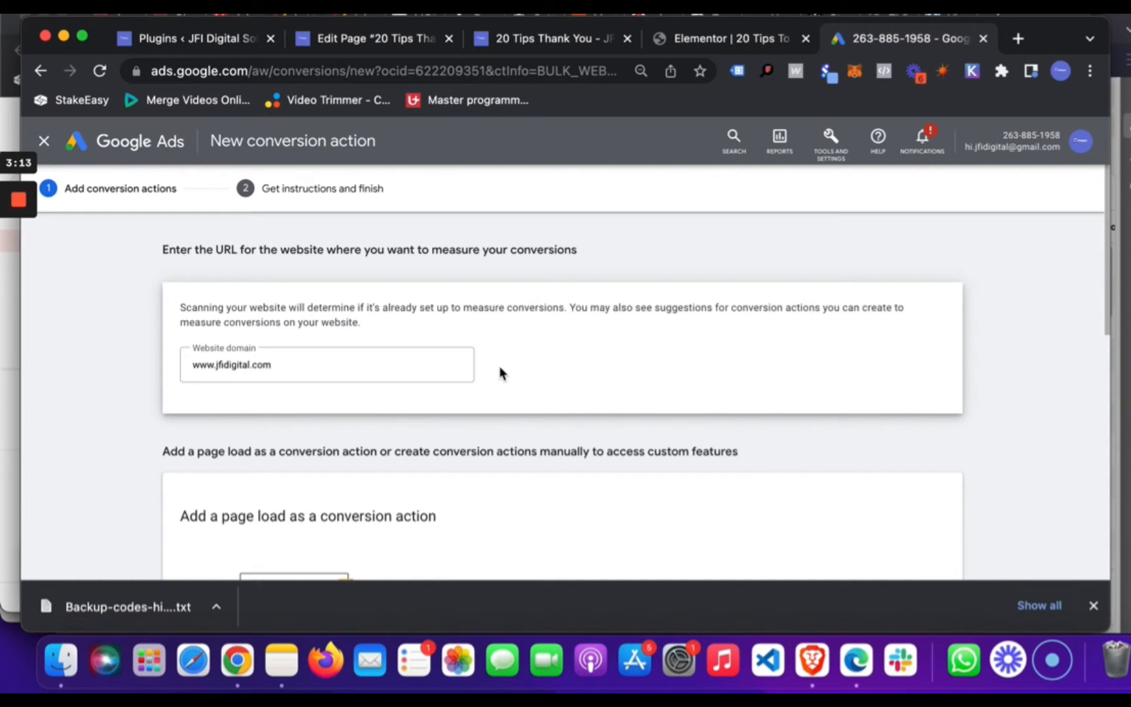
pyautogui.scroll(-2, 500, 373)
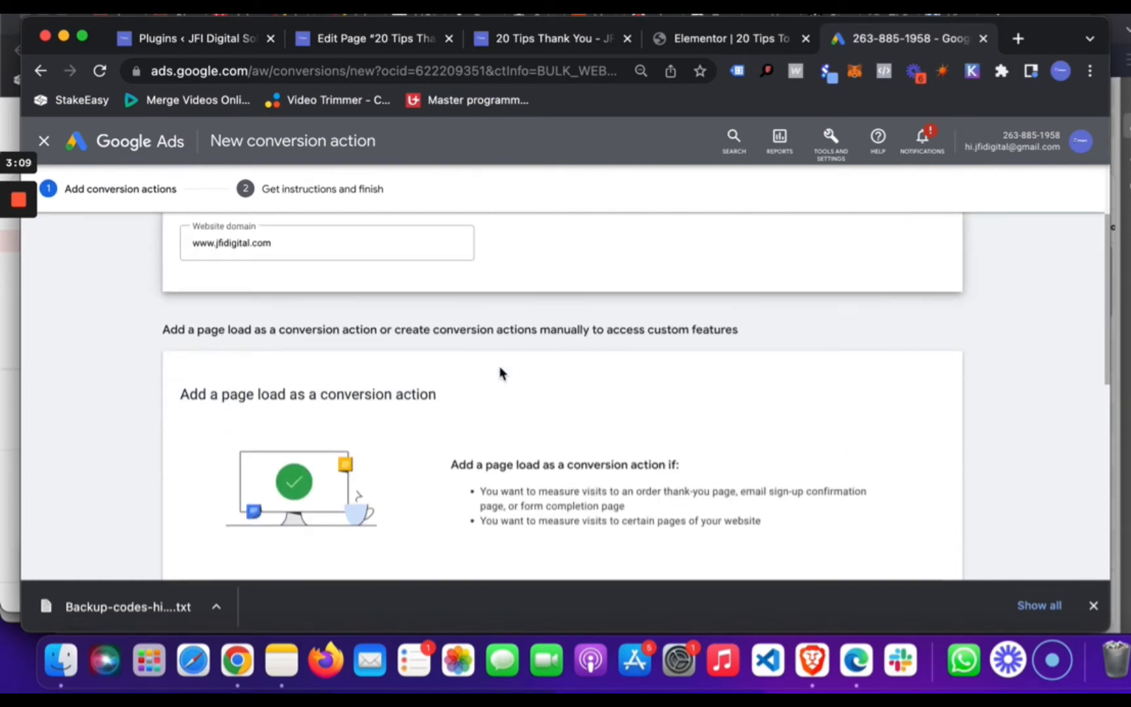
pyautogui.scroll(-1, 500, 374)
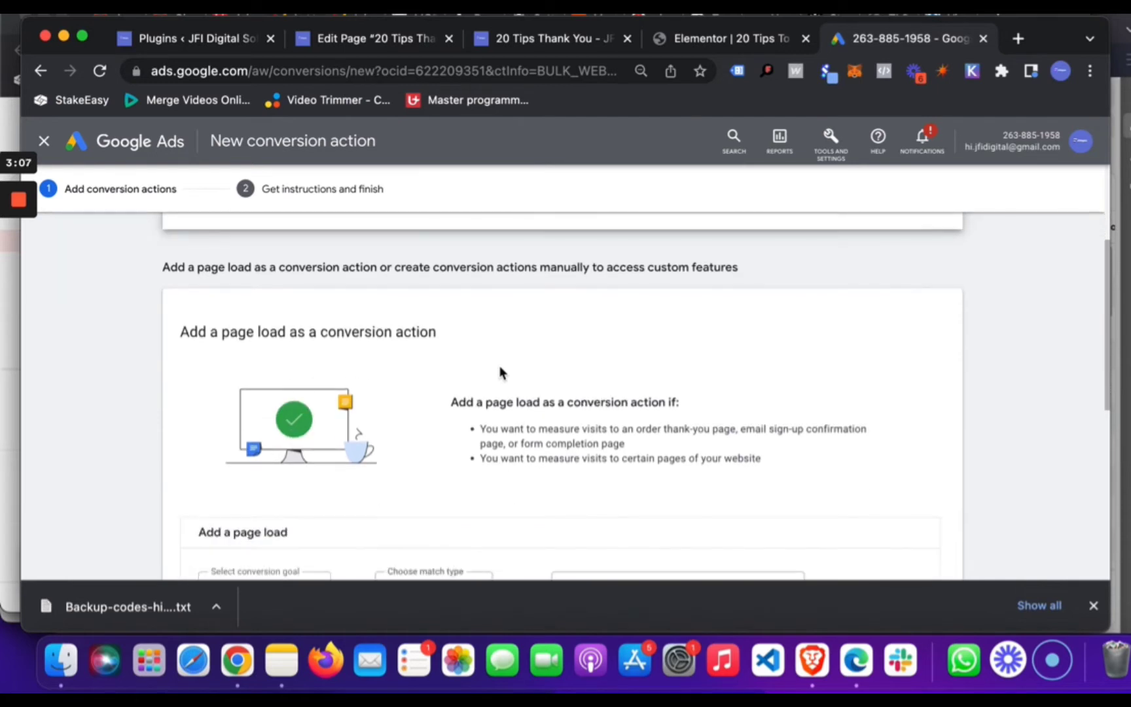
pyautogui.scroll(-2, 500, 372)
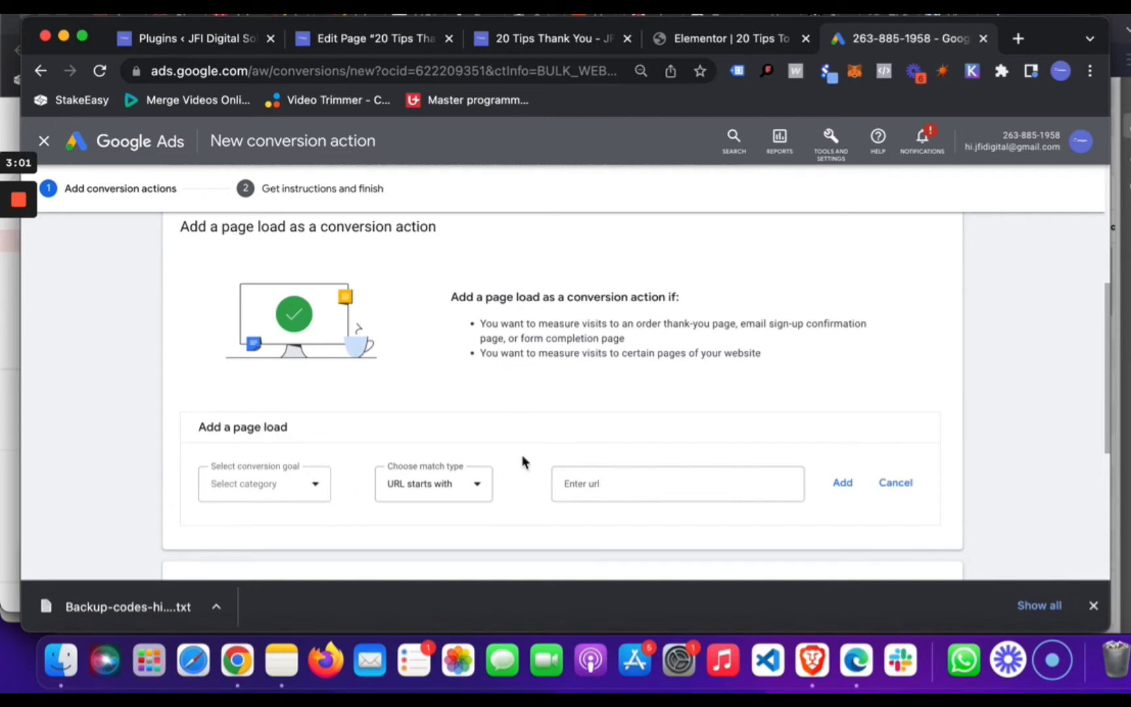
pyautogui.scroll(-5, 451, 471)
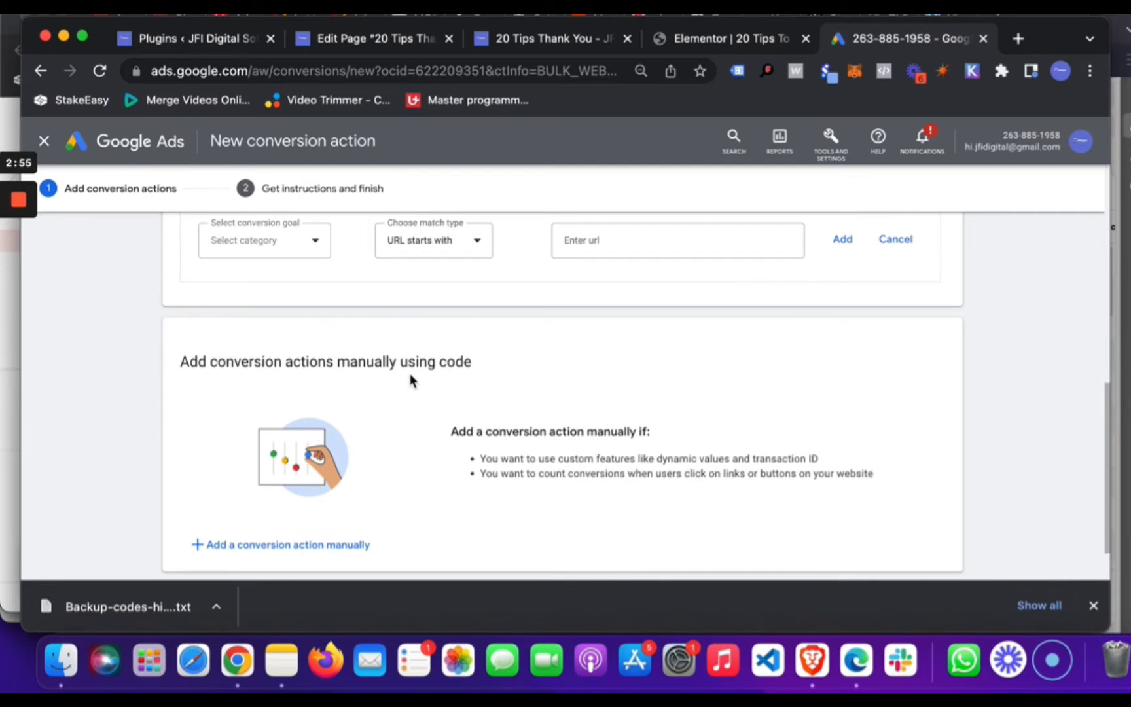
pyautogui.scroll(-2, 411, 380)
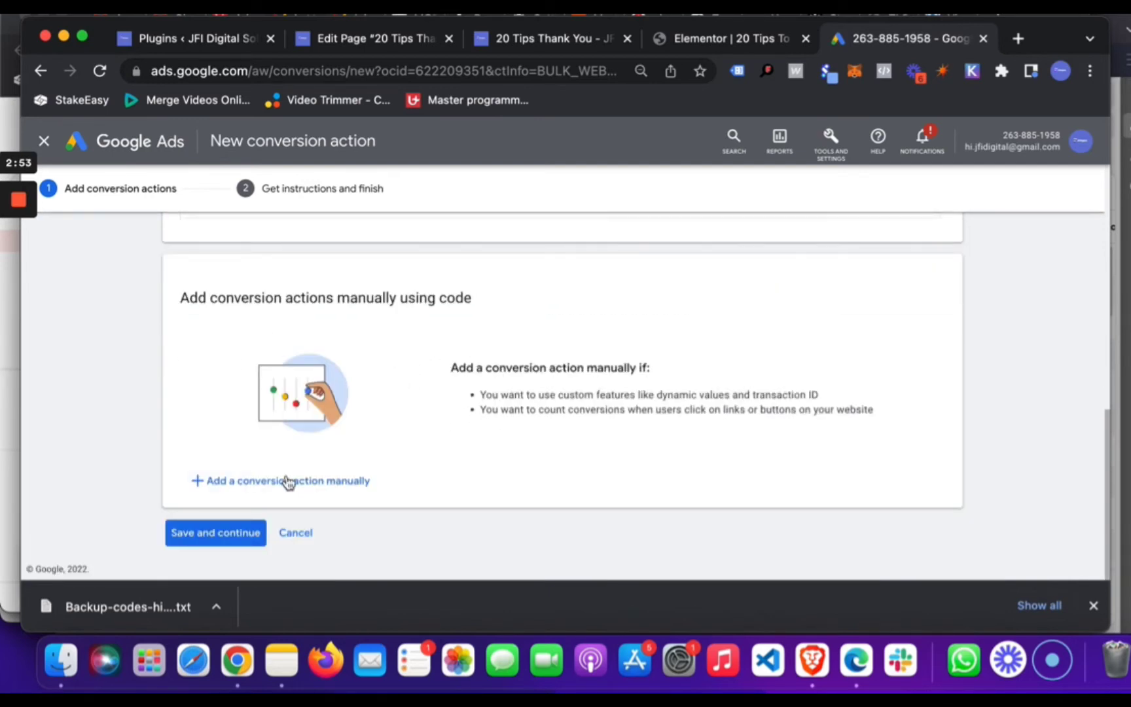
pyautogui.click(251, 488)
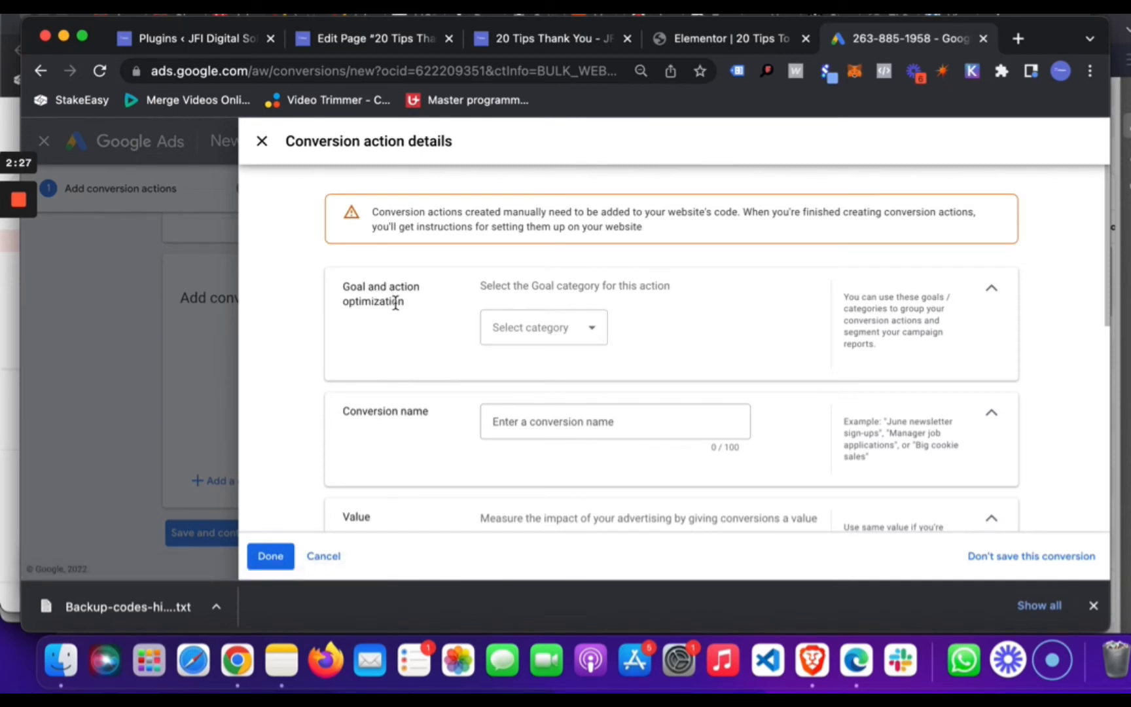
# Step: Set the goal category for the conversion action to Submit lead form
pyautogui.click(532, 329)
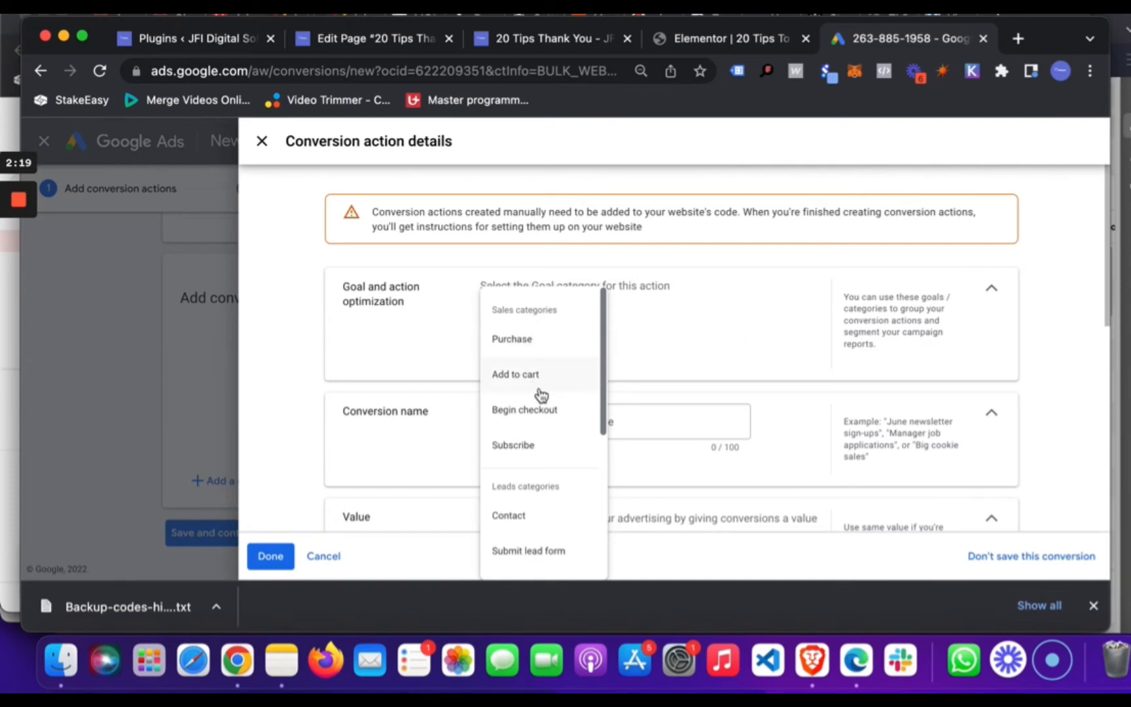
pyautogui.scroll(-1, 556, 496)
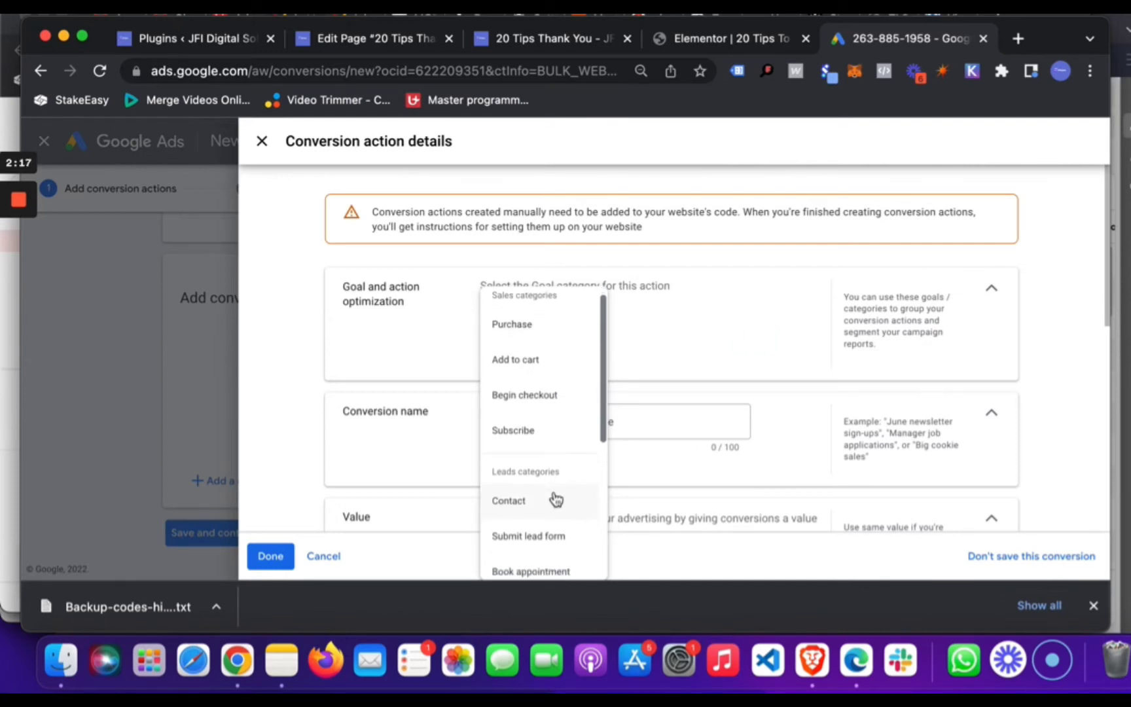
pyautogui.scroll(-2, 556, 500)
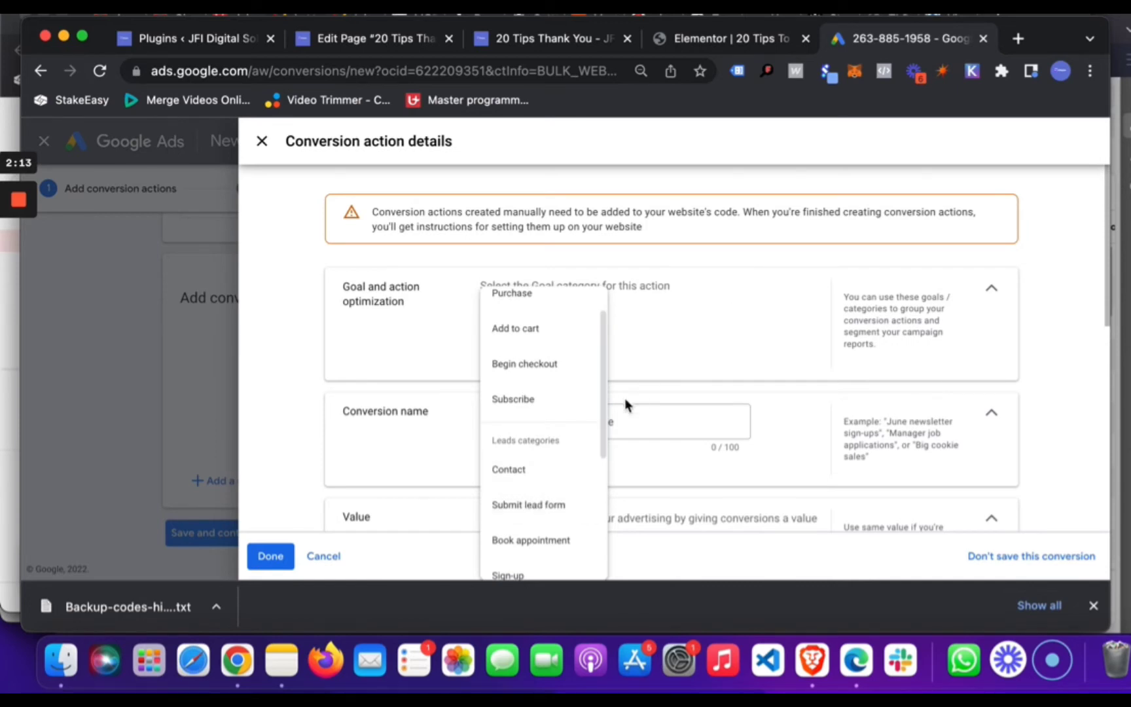
pyautogui.click(527, 507)
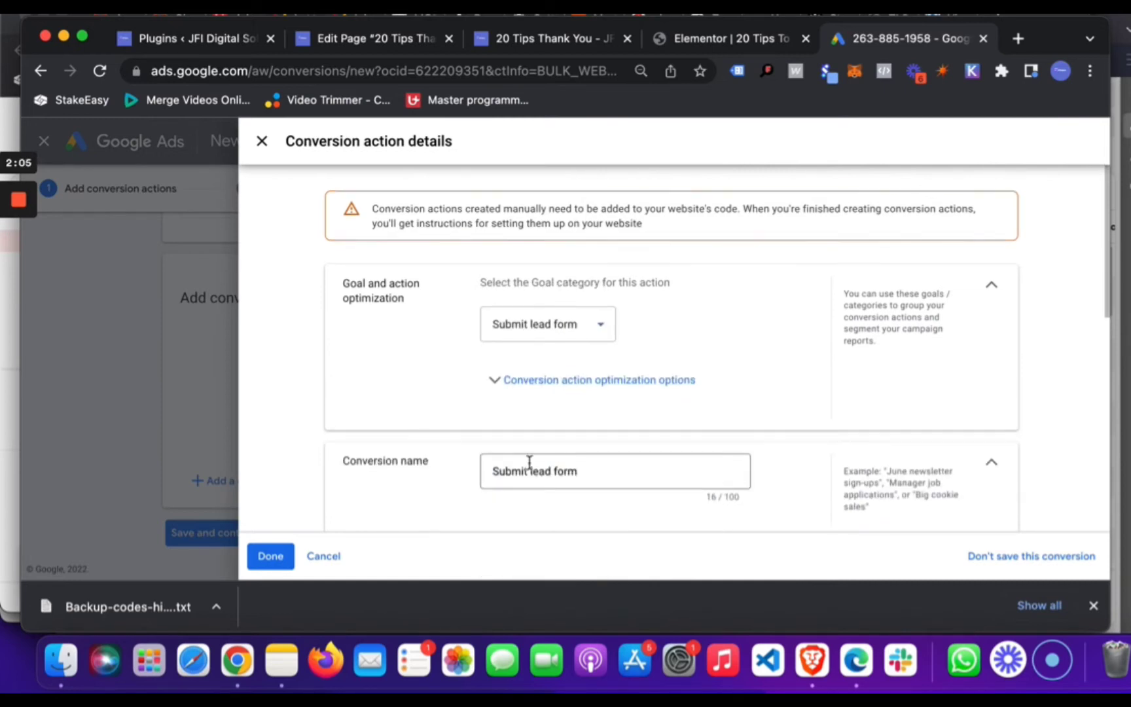
# Step: Replace the default conversion name with "20 Tips- Leads"
pyautogui.scroll(-1, 612, 347)
pyautogui.scroll(-2, 614, 349)
pyautogui.click(583, 336)
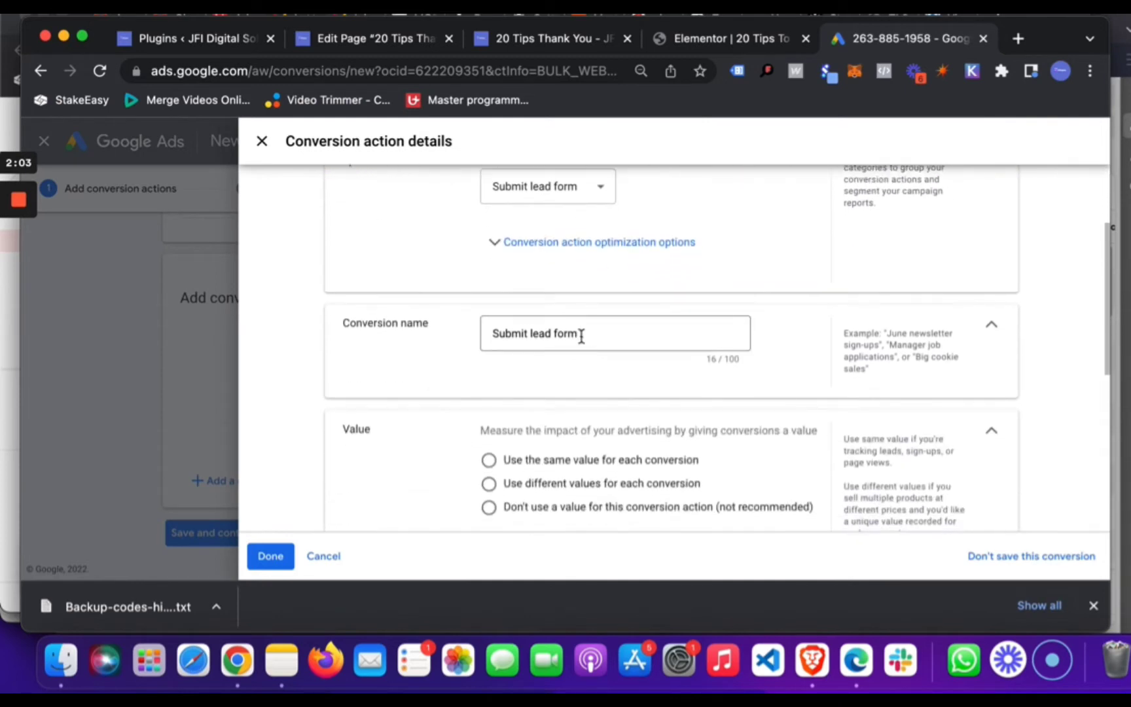
pyautogui.moveTo(588, 333); pyautogui.dragTo(459, 340)
pyautogui.press('Right')
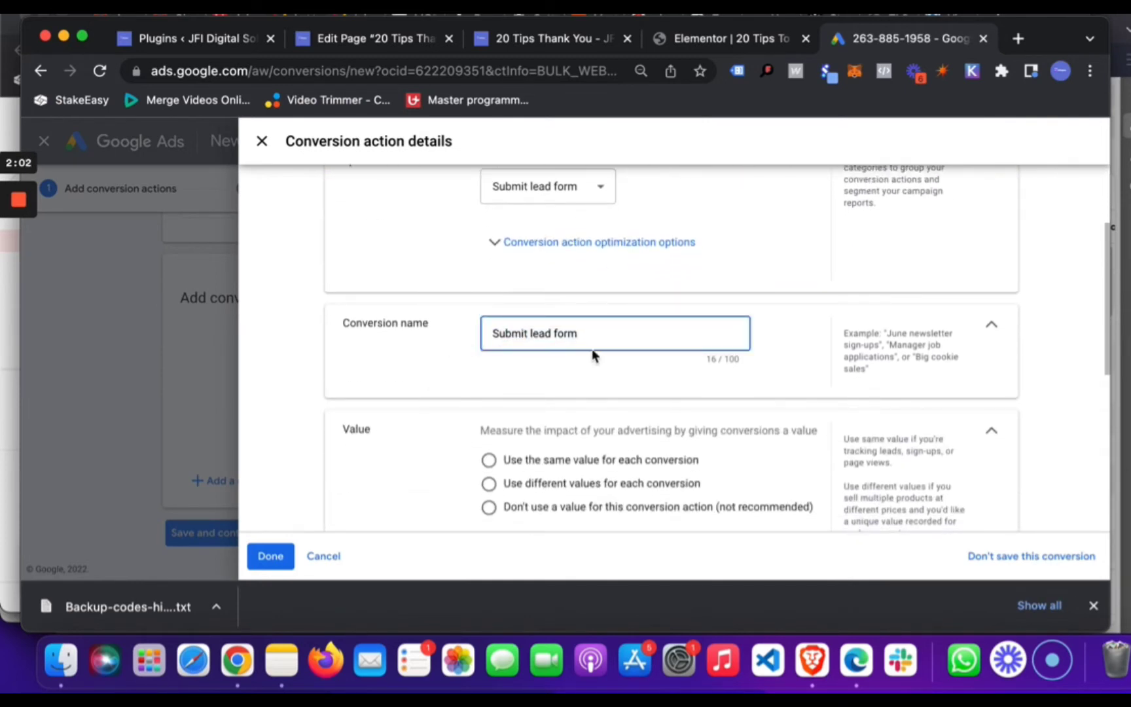
pyautogui.press('BackSpace')
pyautogui.press('BackSpace')
pyautogui.press('BackSpace')
pyautogui.press('BackSpace')
pyautogui.press('BackSpace')
pyautogui.press('BackSpace')
pyautogui.press('BackSpace')
pyautogui.press('BackSpace')
pyautogui.press('BackSpace')
pyautogui.press('BackSpace')
pyautogui.press('BackSpace')
pyautogui.press('BackSpace')
pyautogui.press('BackSpace')
pyautogui.press('BackSpace')
pyautogui.press('BackSpace')
pyautogui.press('BackSpace')
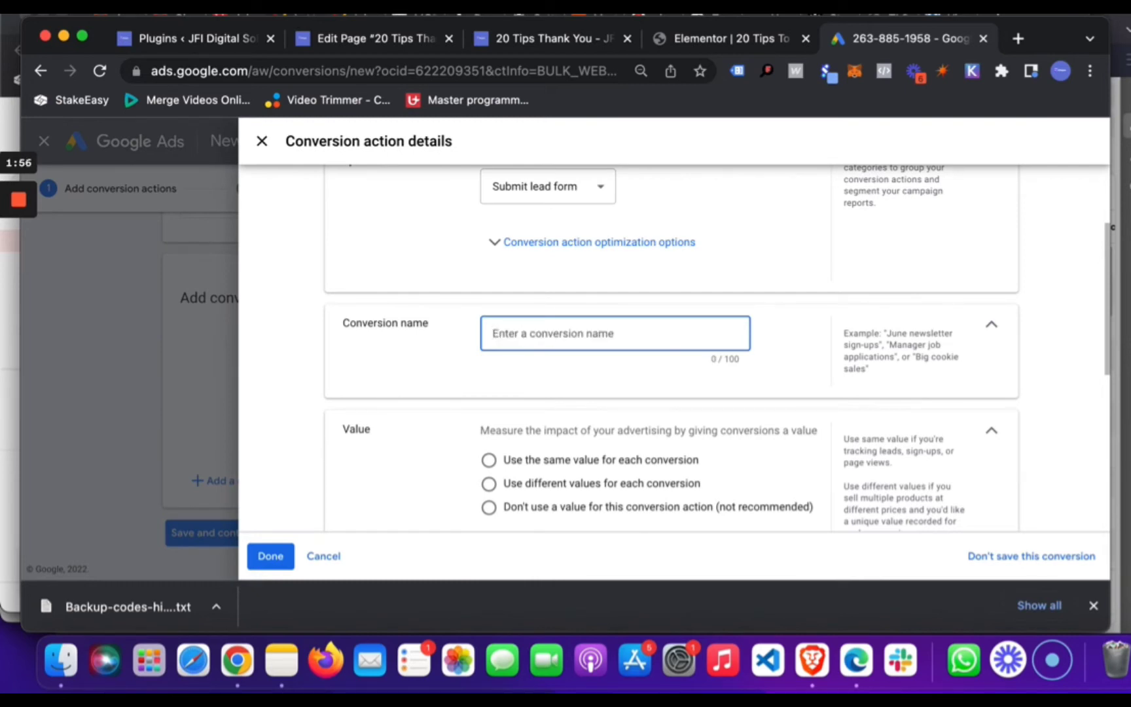
pyautogui.write('20 Tip')
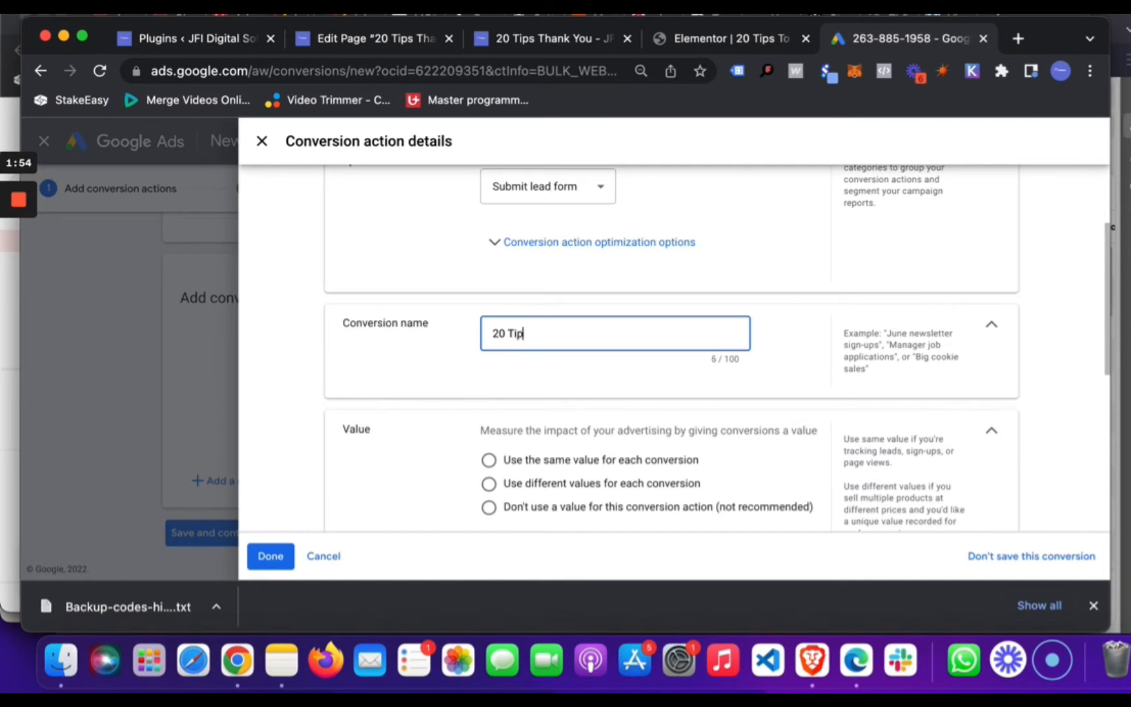
pyautogui.write('s- Leads')
# Step: Use different values for each conversion, with a default value of 1 US Dollar
pyautogui.scroll(-2, 583, 409)
pyautogui.scroll(-2, 581, 401)
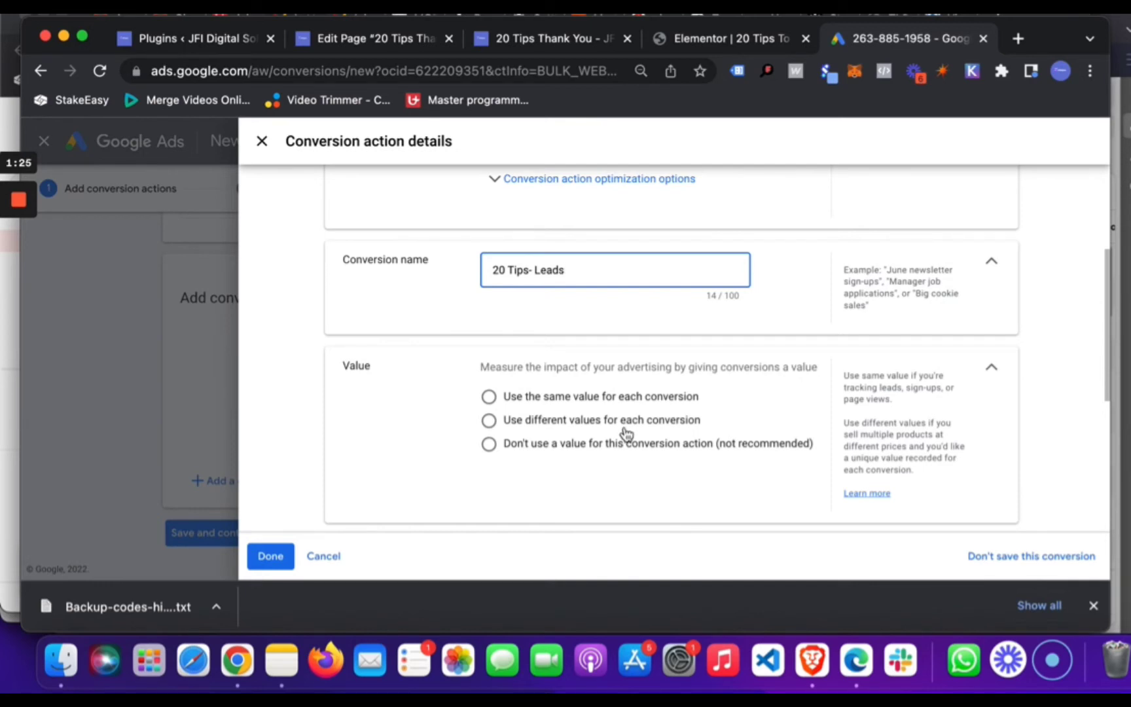
pyautogui.click(490, 421)
pyautogui.scroll(-2, 663, 467)
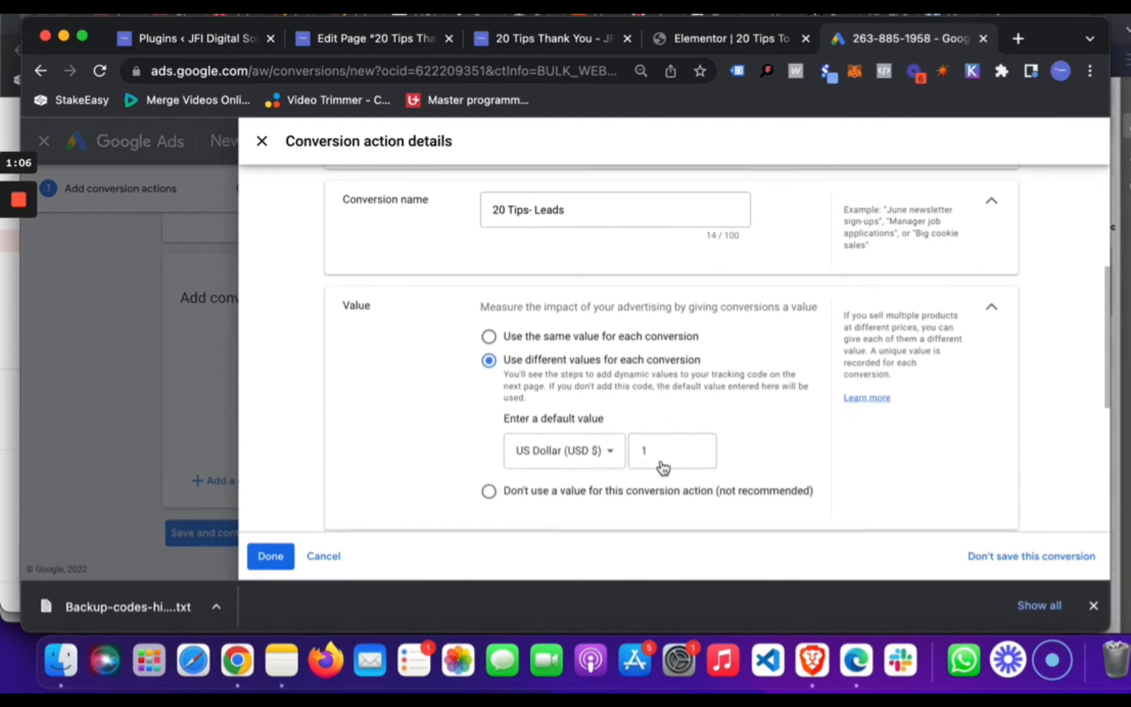
pyautogui.scroll(-2, 662, 466)
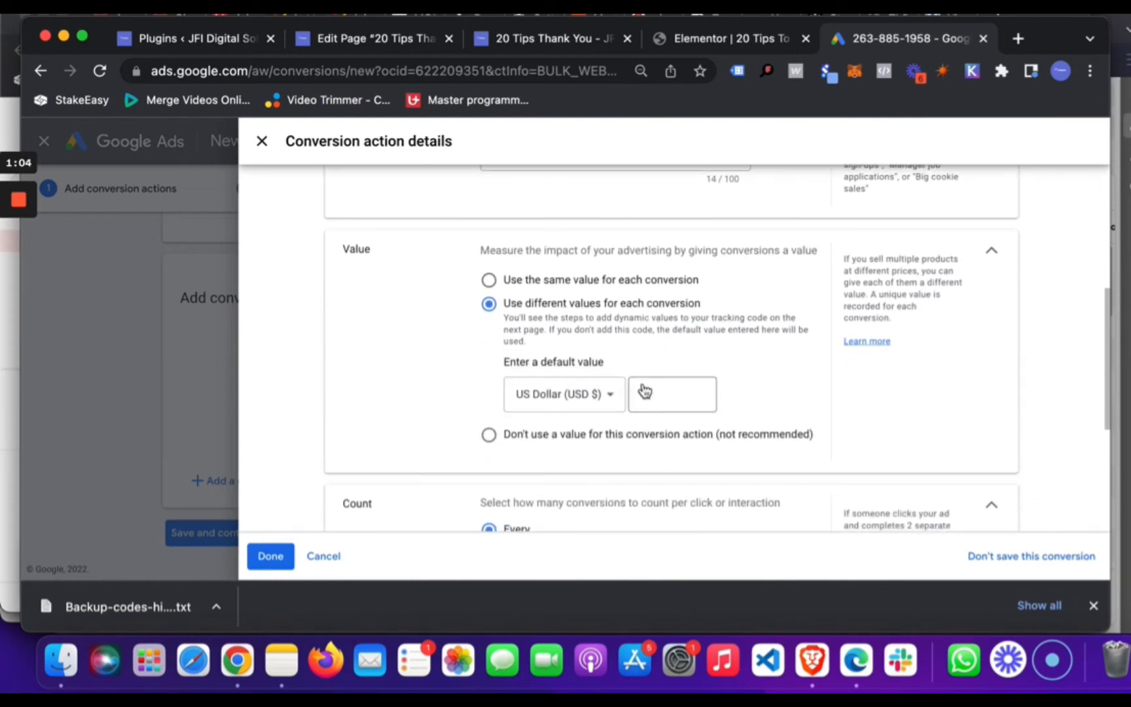
pyautogui.click(645, 393)
pyautogui.write('1')
# Step: Set the conversion count to One per click or interaction
pyautogui.scroll(-3, 665, 397)
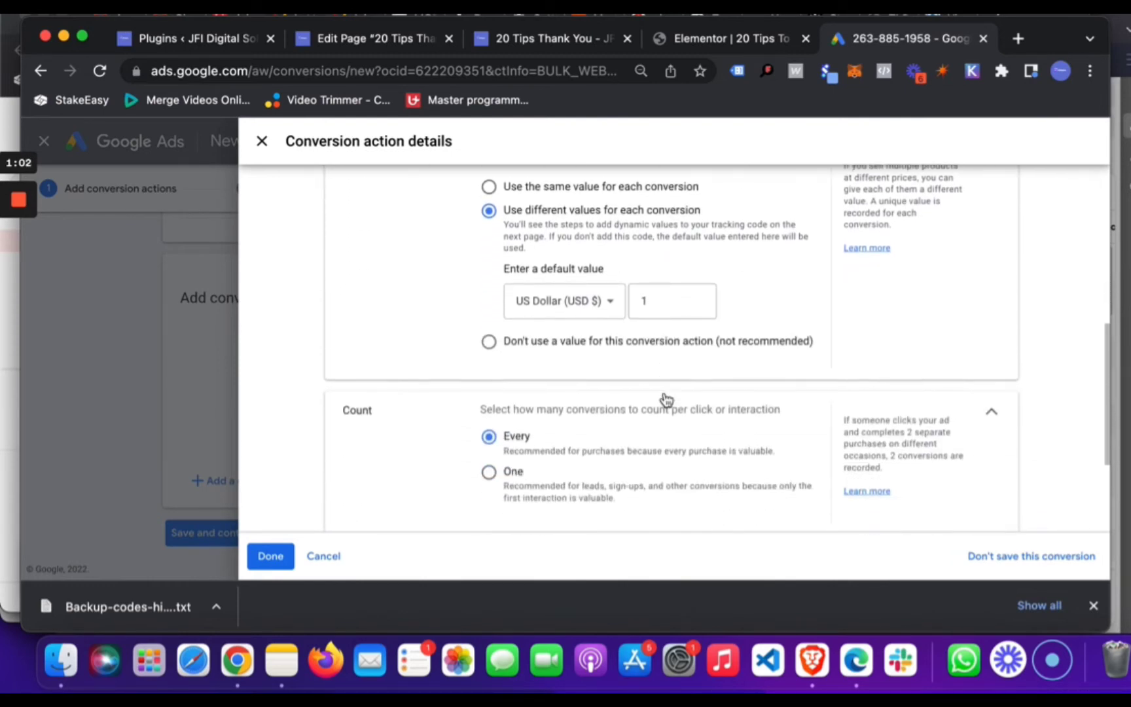
pyautogui.scroll(-4, 666, 400)
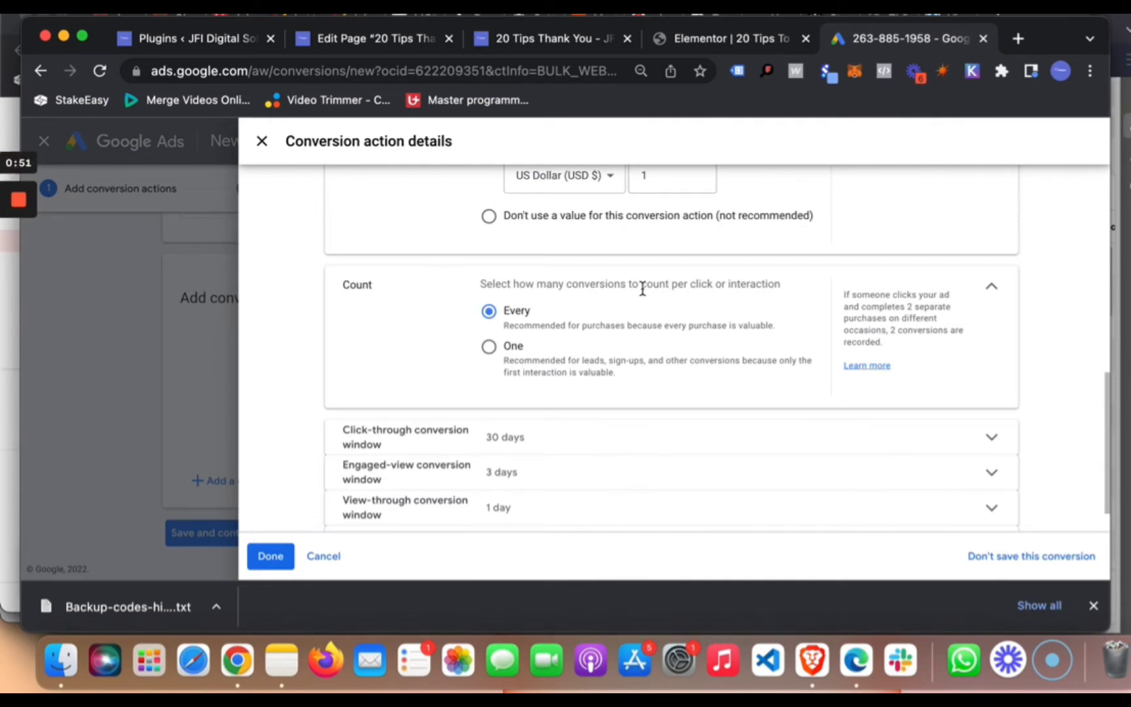
pyautogui.click(489, 349)
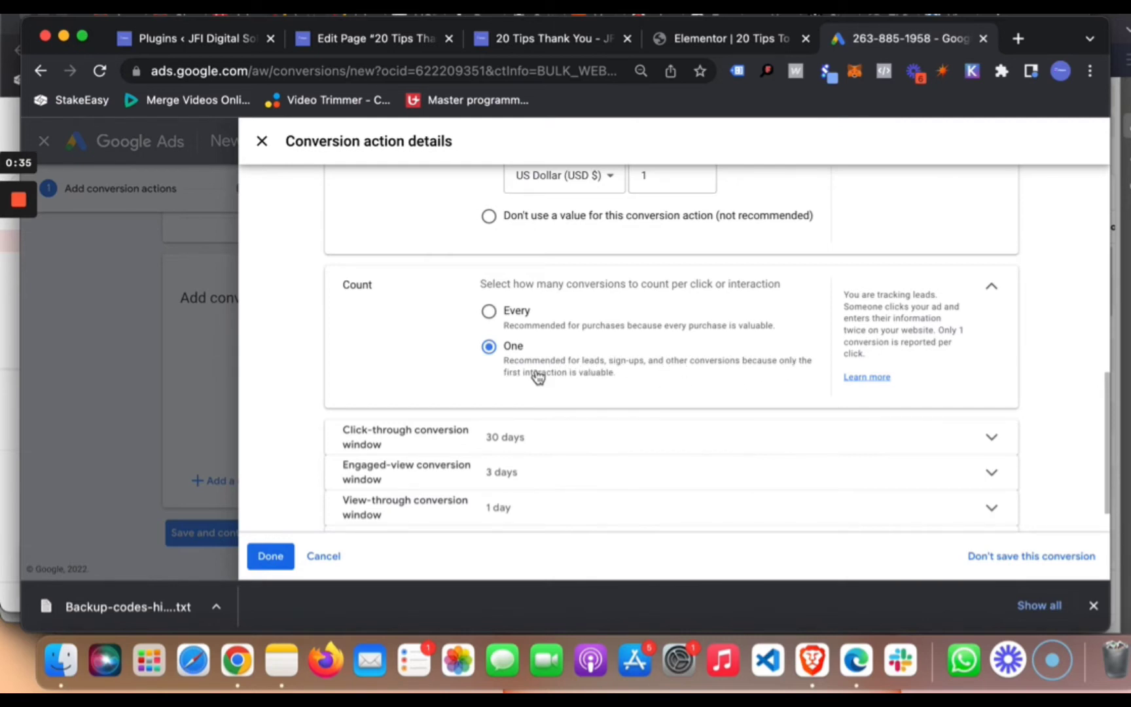
# Step: Examine the available durations for the click-through conversion window in the conversion action details
pyautogui.scroll(-1, 594, 432)
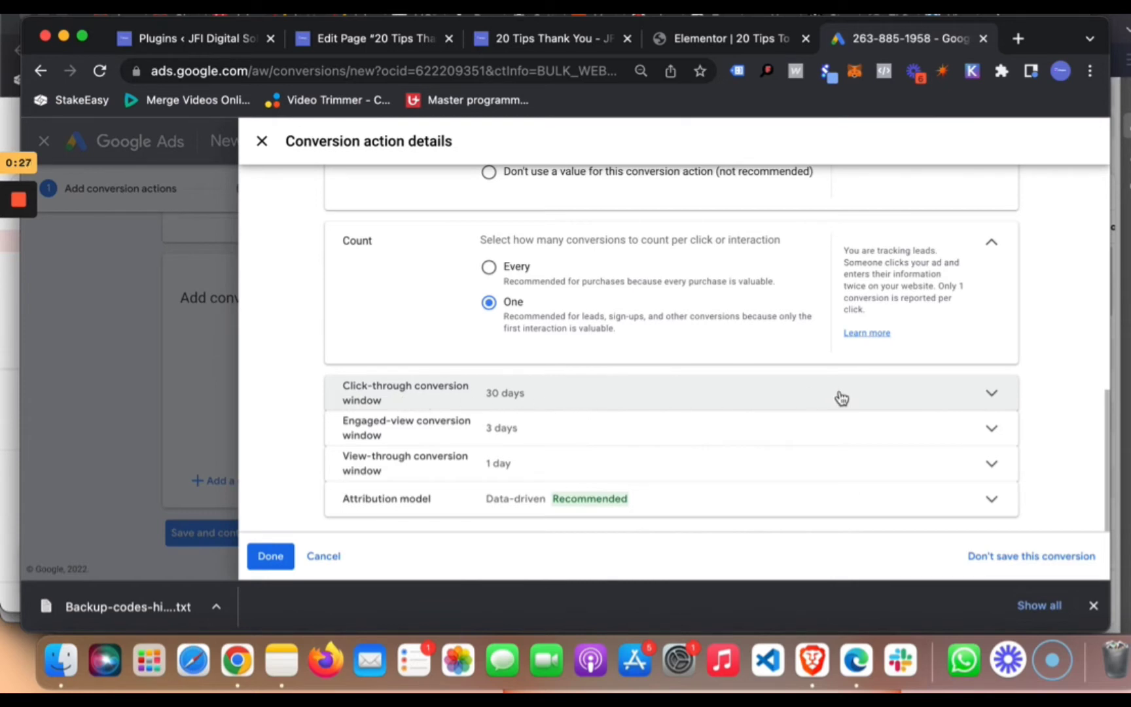
pyautogui.click(605, 384)
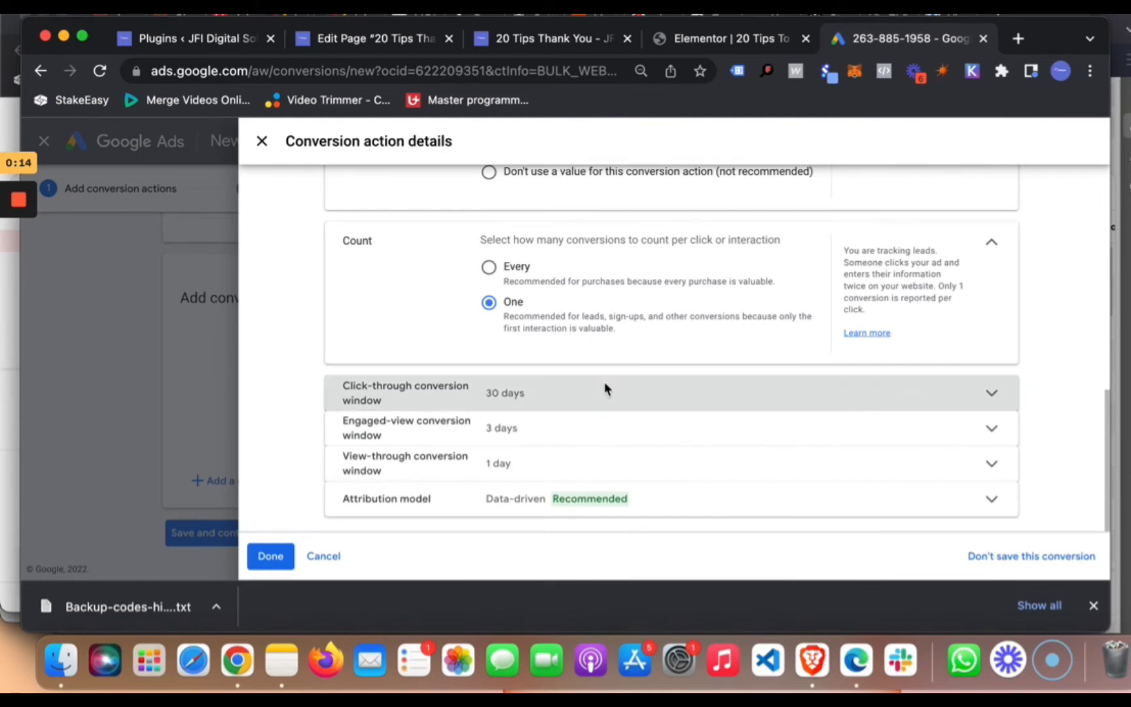
pyautogui.click(539, 462)
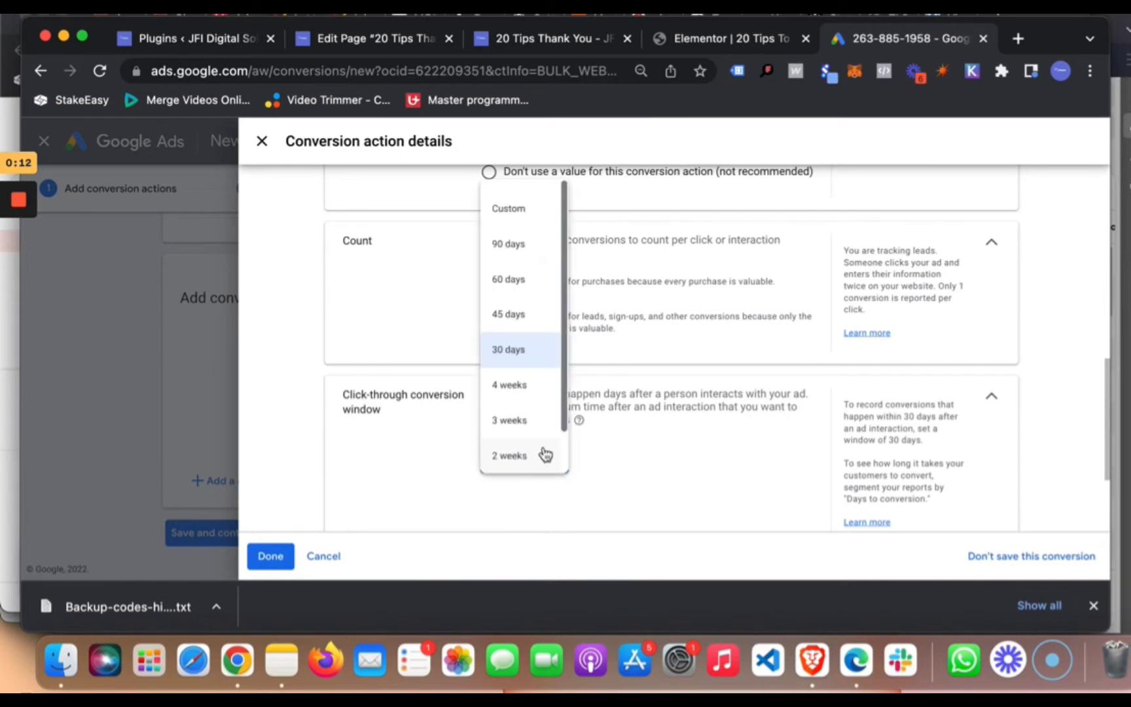
pyautogui.click(704, 374)
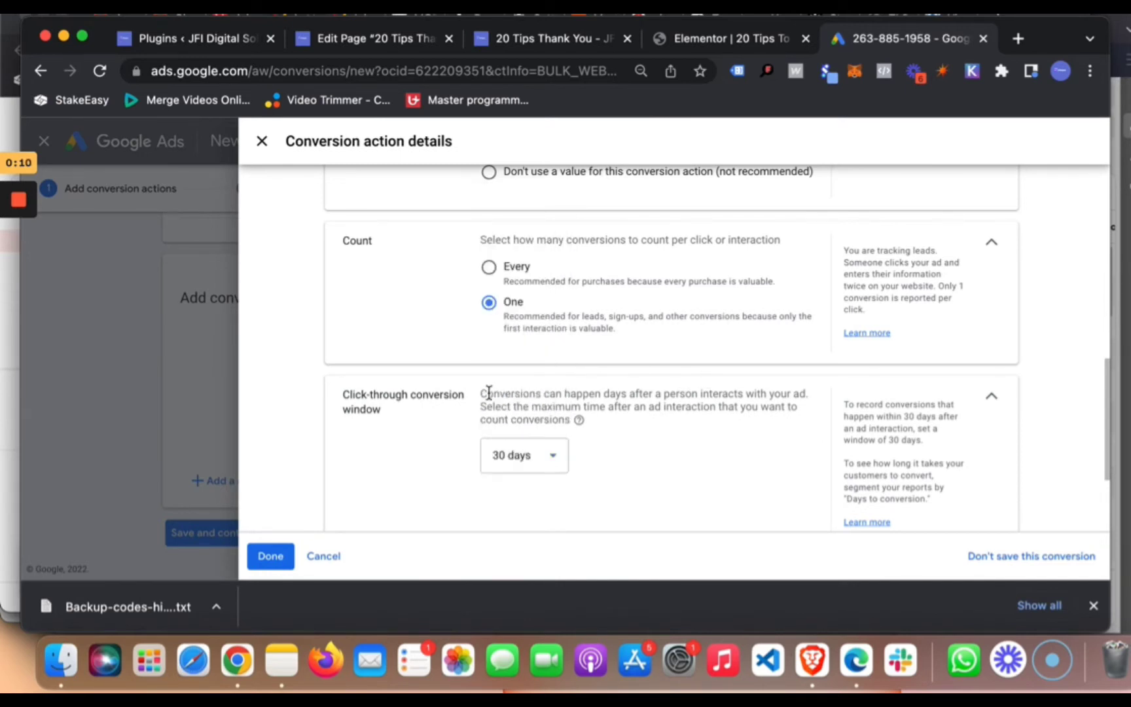
pyautogui.scroll(-3, 488, 408)
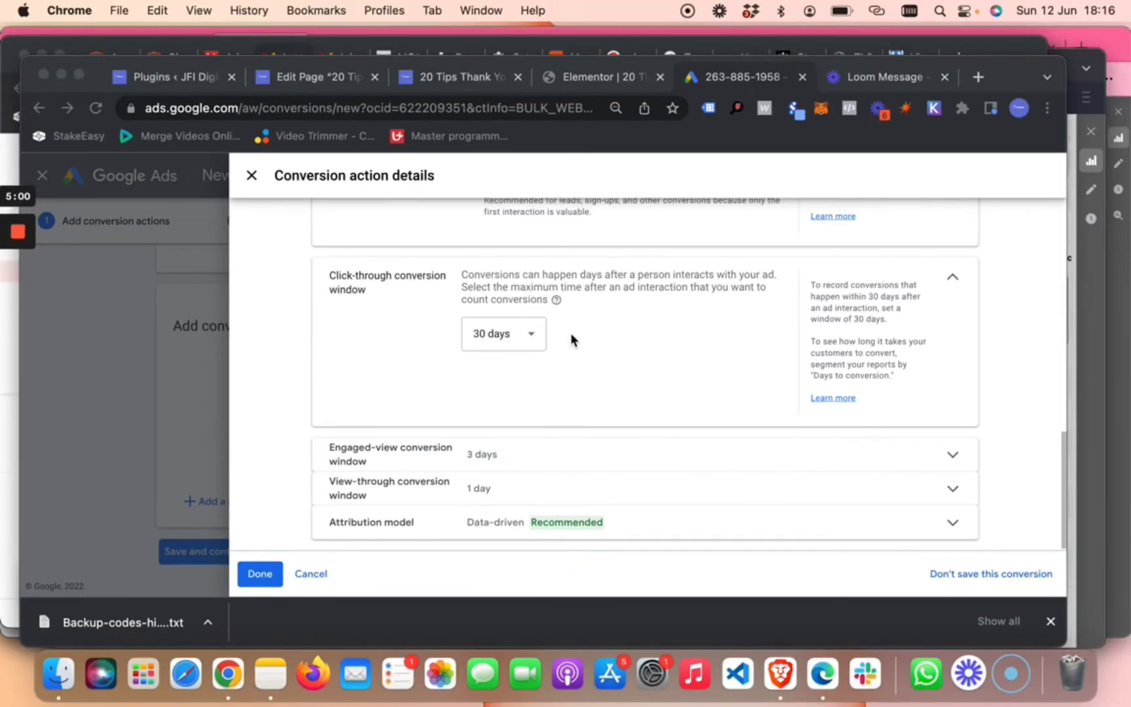
# Step: Examine the engaged-view and view-through conversion window settings, then collapse both sections
pyautogui.scroll(-1, 571, 339)
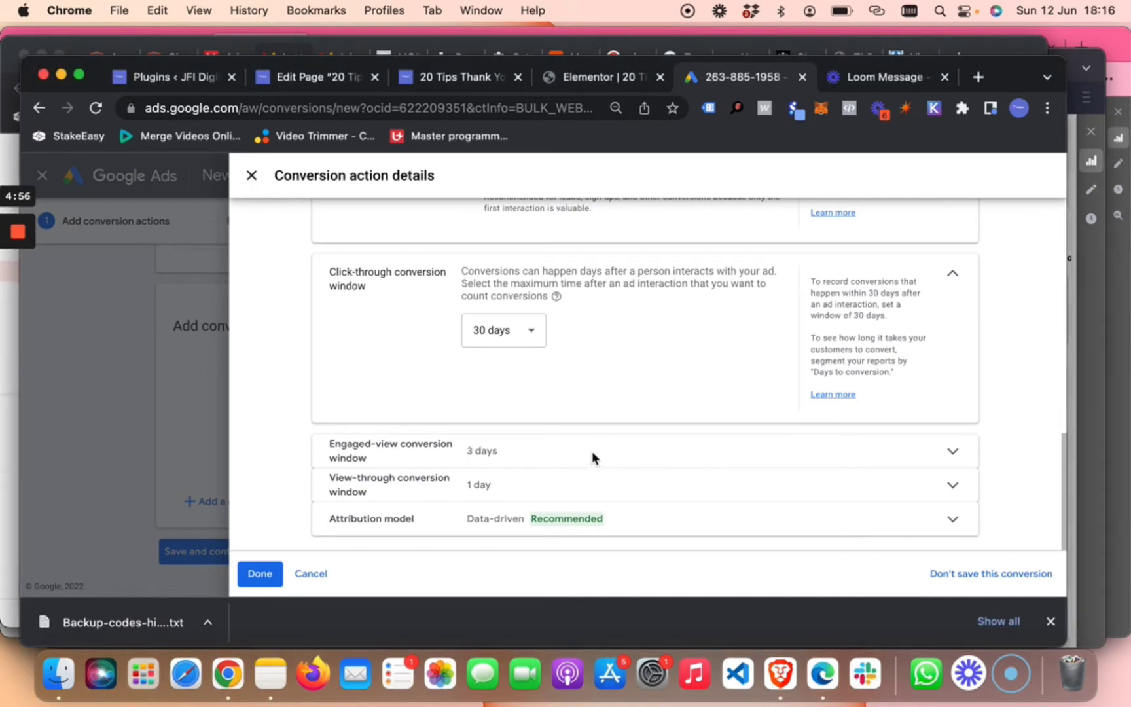
pyautogui.click(872, 452)
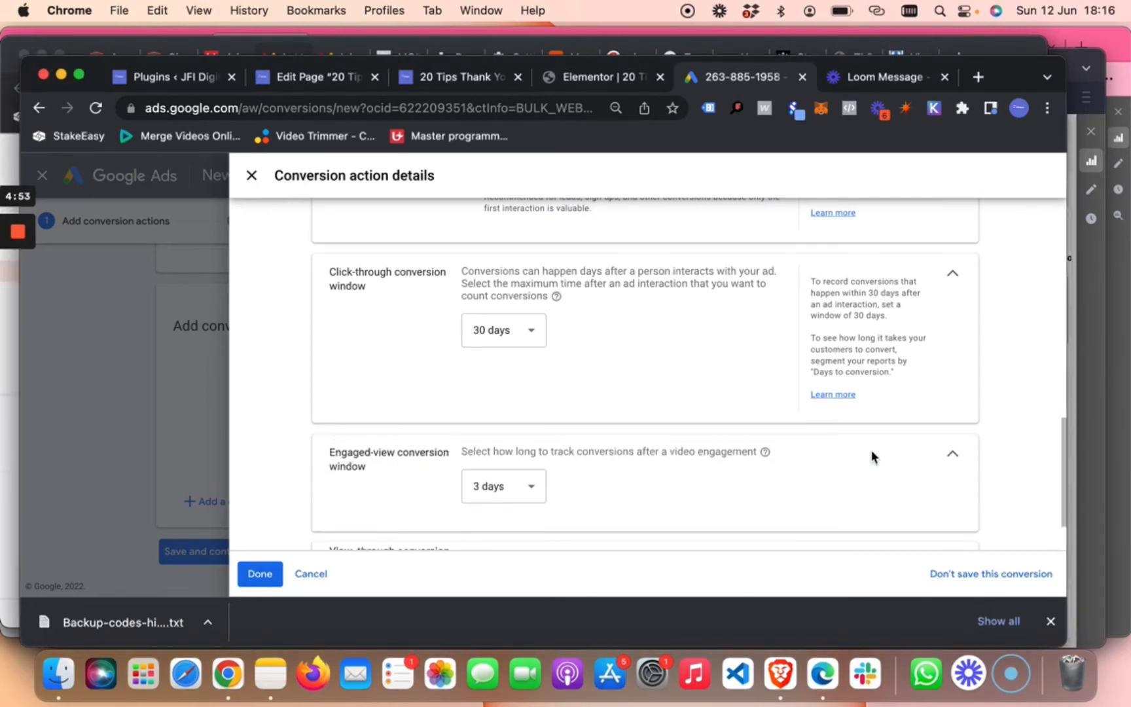
pyautogui.click(954, 455)
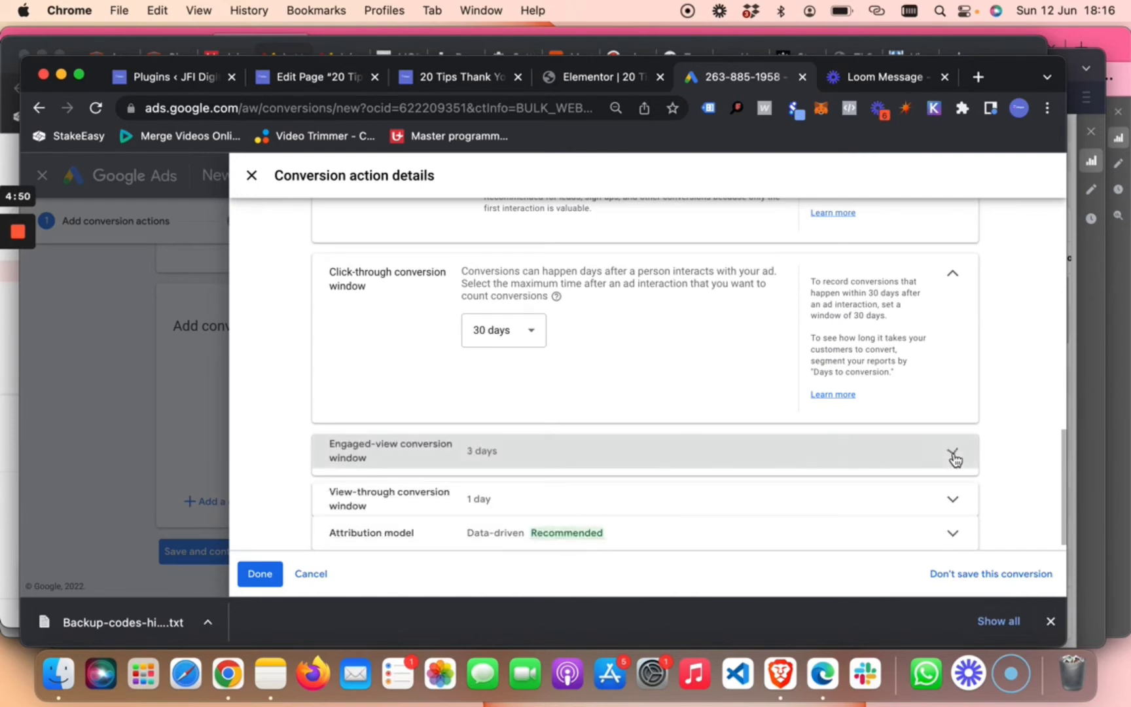
pyautogui.click(696, 490)
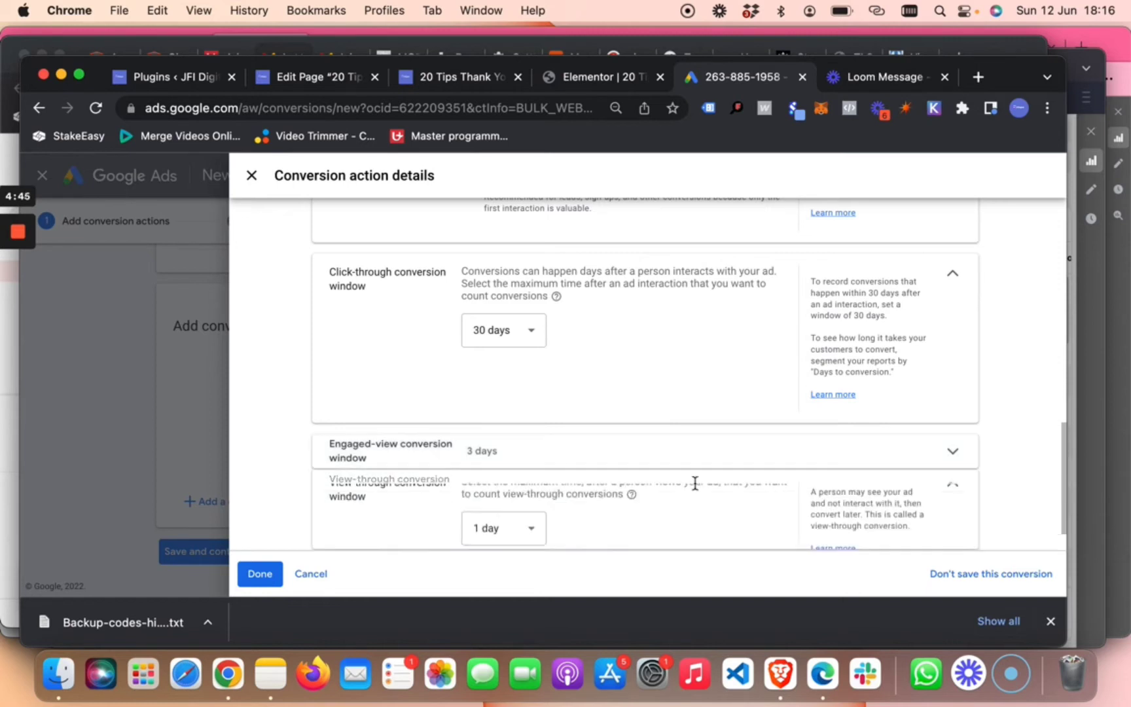
pyautogui.click(952, 503)
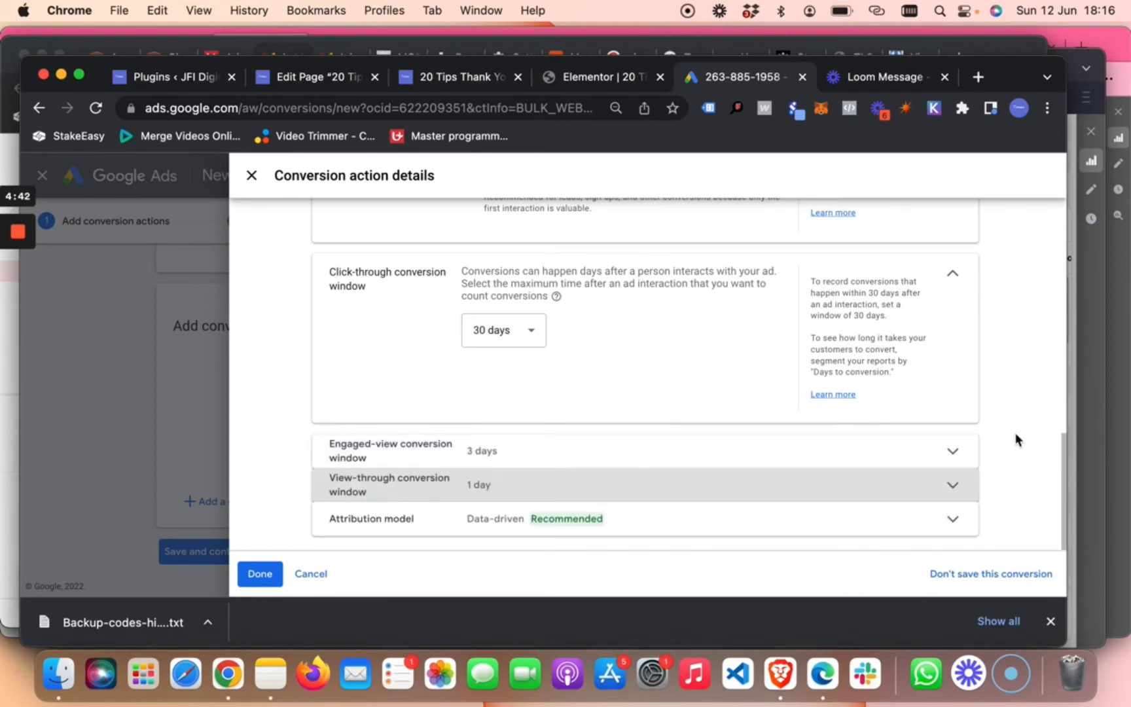
# Step: Set the attribution model to Last click and finish the conversion action details
pyautogui.click(936, 524)
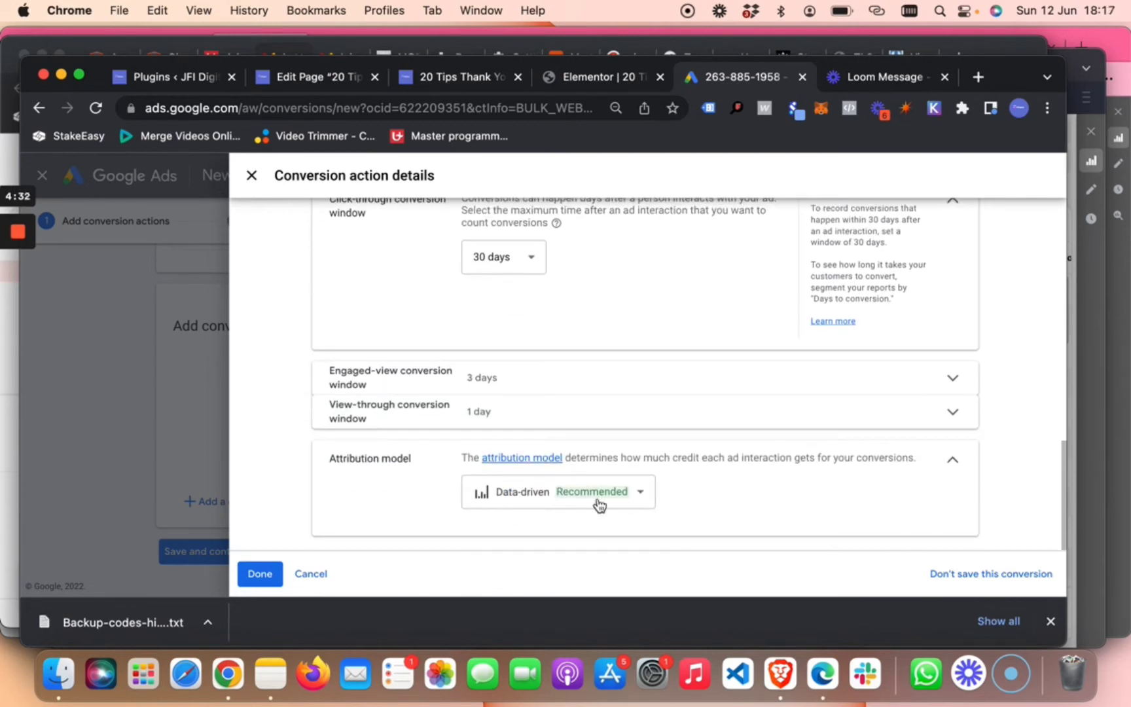
pyautogui.click(620, 494)
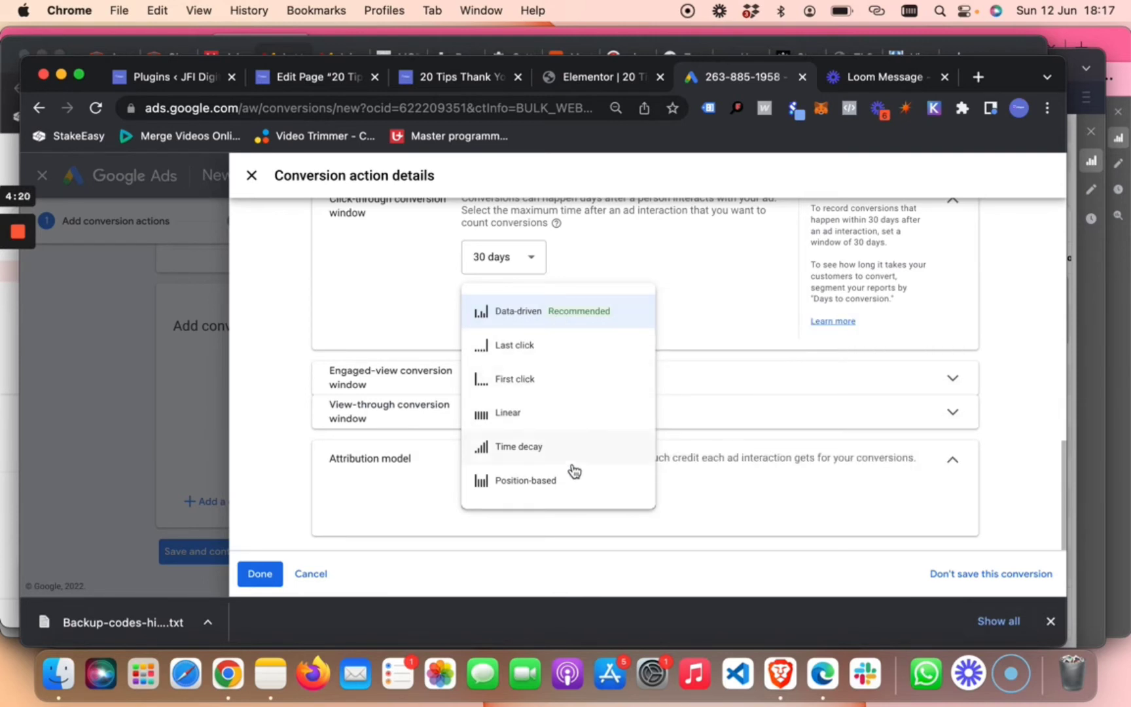
pyautogui.click(514, 346)
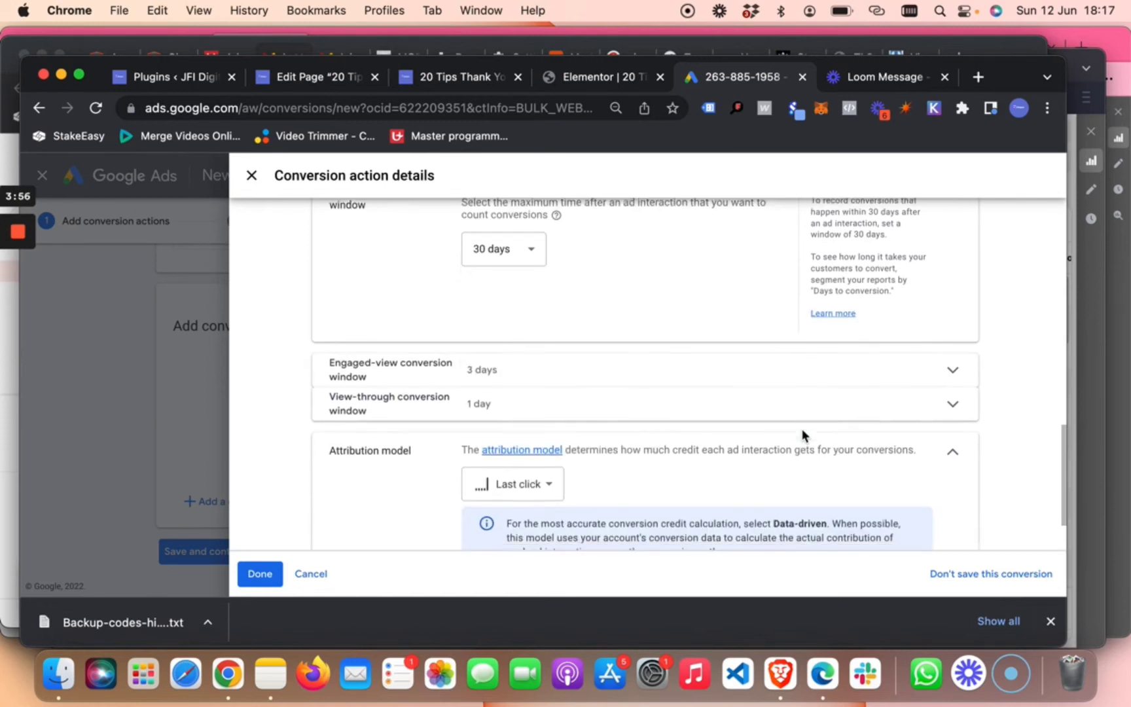
pyautogui.scroll(-3, 804, 433)
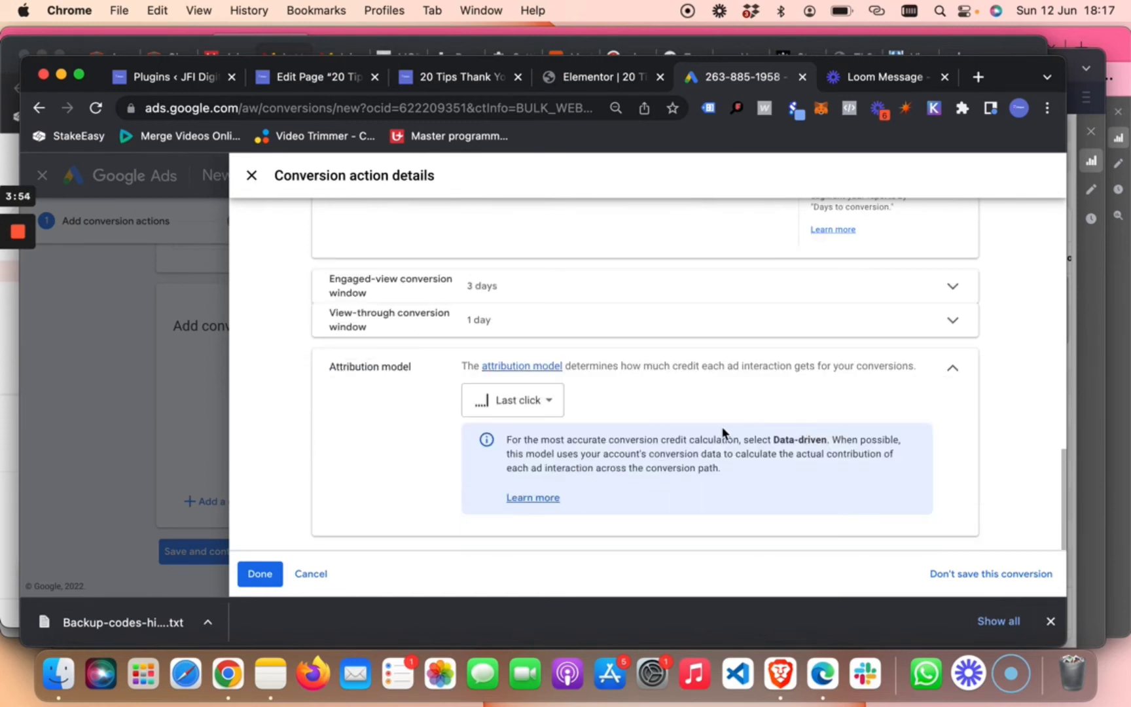
pyautogui.click(259, 574)
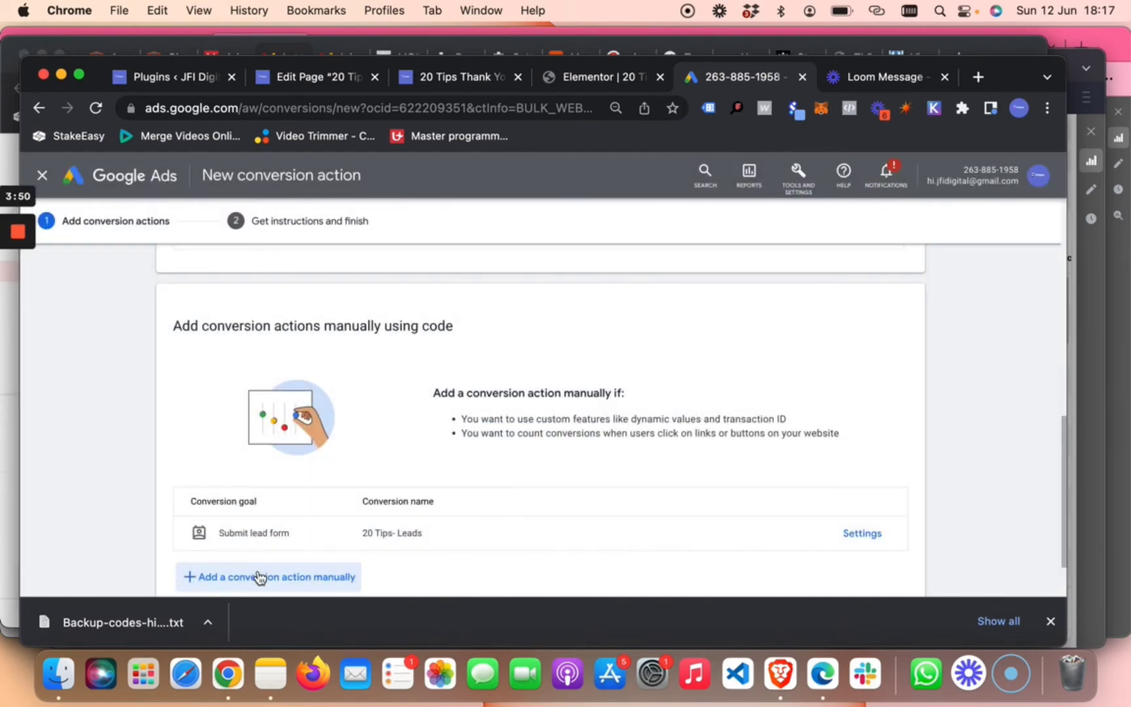
# Step: Save the "20 Tips- Leads" conversion action and continue to the tag setup instructions
pyautogui.scroll(-2, 569, 466)
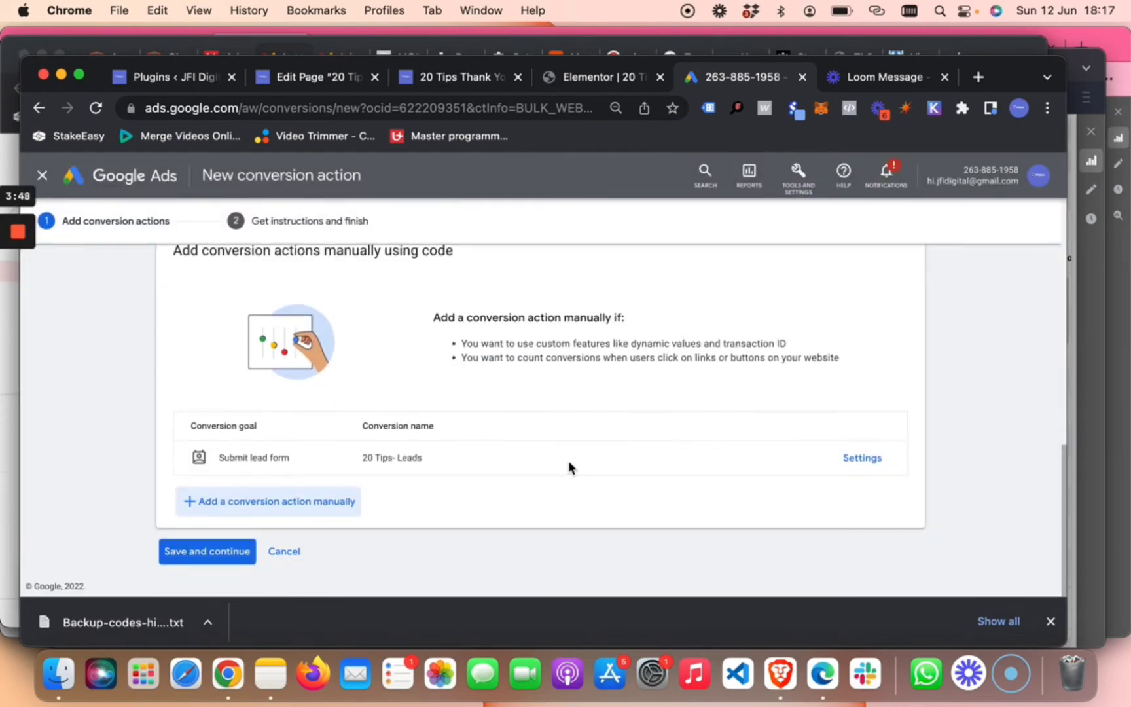
pyautogui.click(206, 551)
pyautogui.click(223, 551)
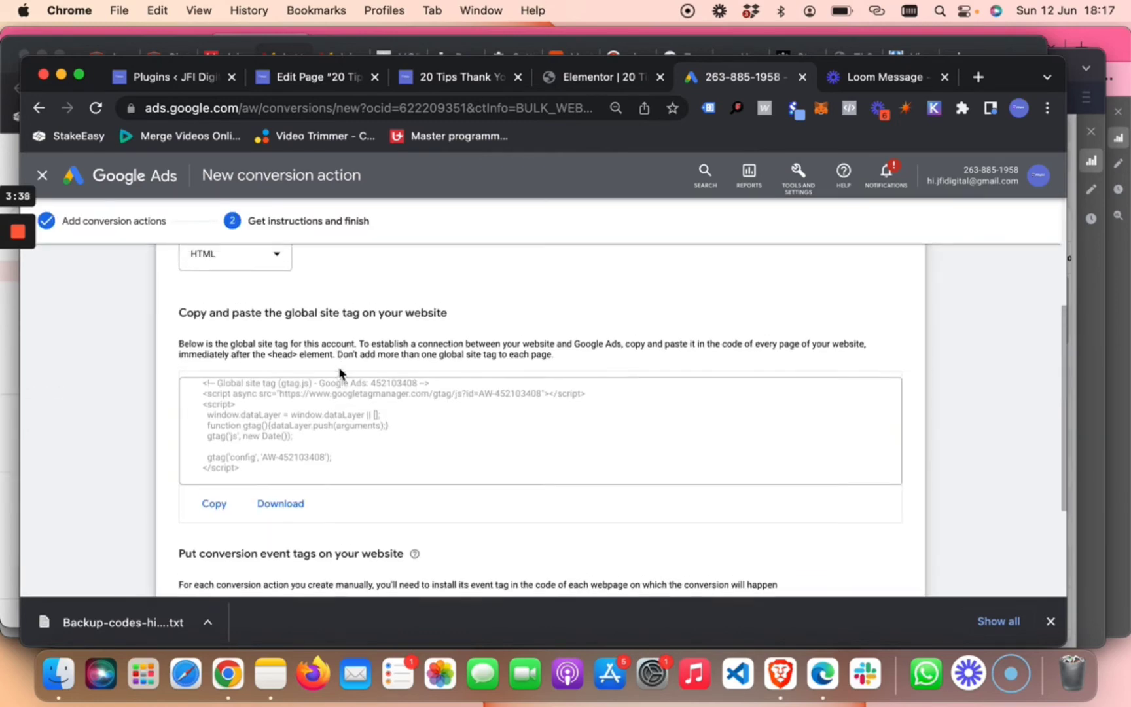
# Step: Examine the instructions for adding the global site tag to the website code, including the framework selection
pyautogui.scroll(5, 339, 370)
pyautogui.scroll(-3, 340, 372)
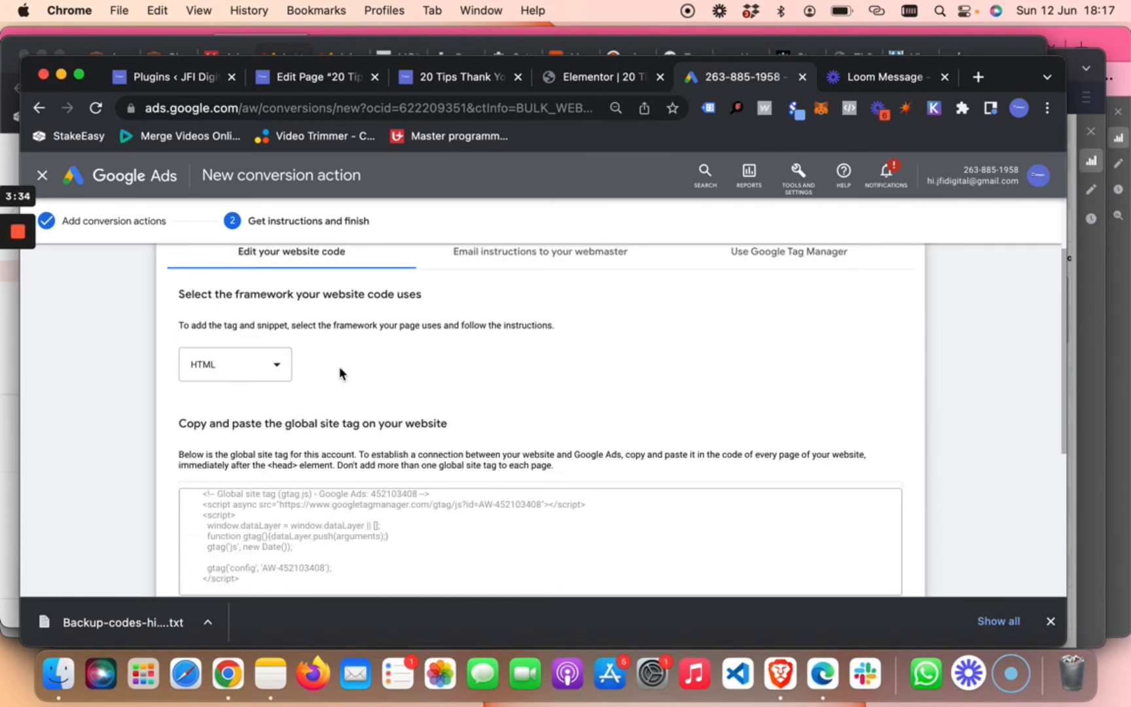
pyautogui.scroll(-1, 339, 373)
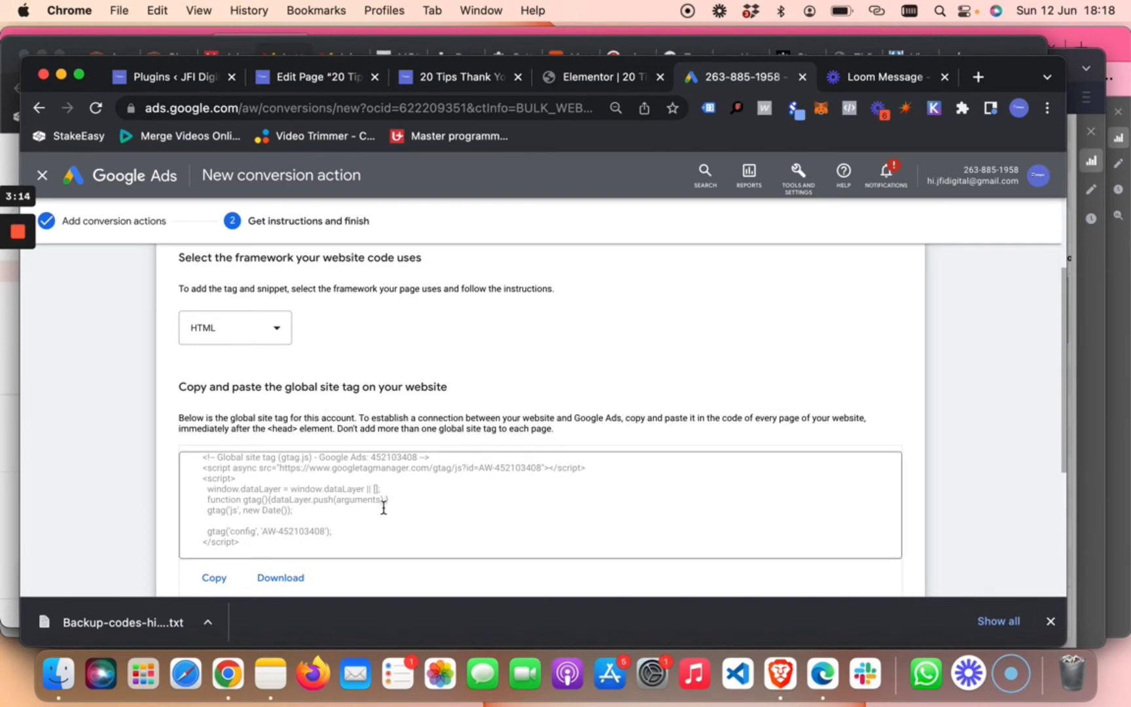
pyautogui.scroll(-4, 384, 504)
pyautogui.scroll(3, 379, 495)
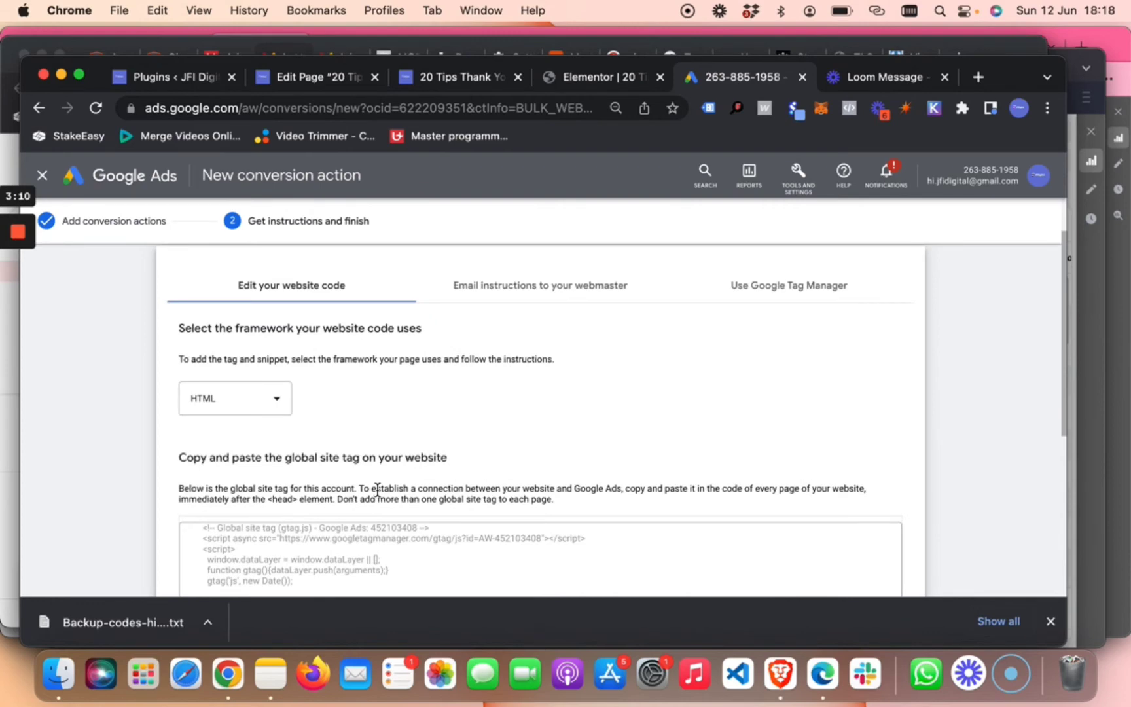
pyautogui.scroll(-3, 377, 490)
pyautogui.scroll(5, 378, 488)
pyautogui.scroll(-4, 377, 495)
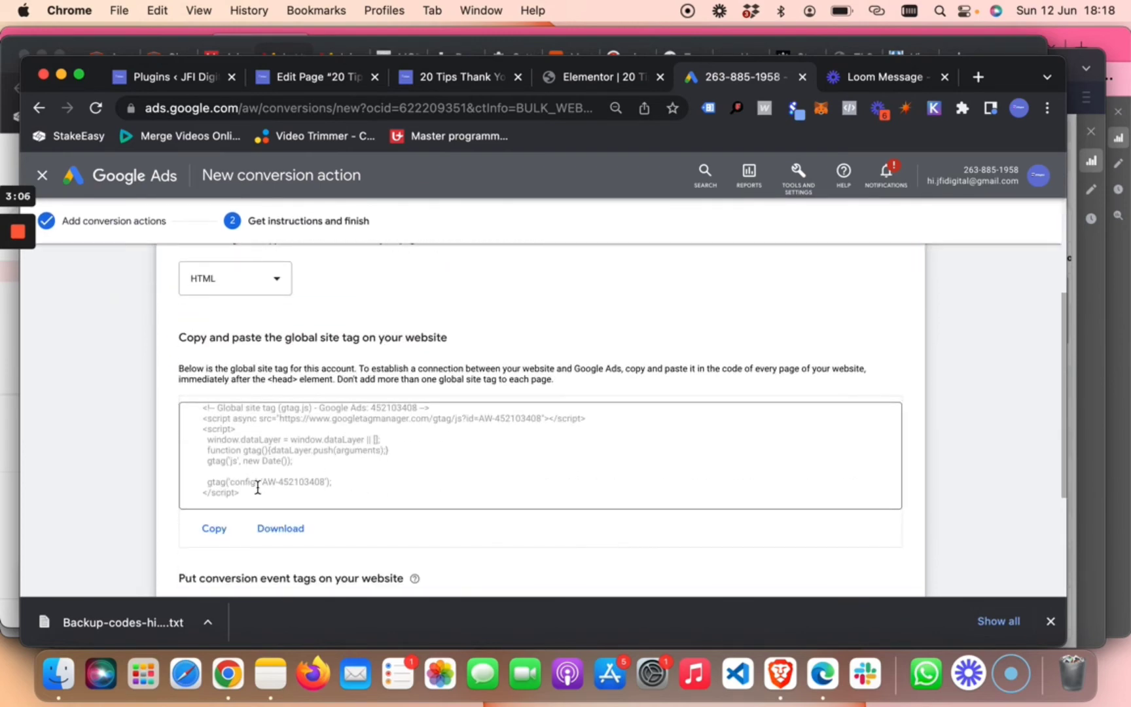
# Step: Copy the global site tag snippet for the HTML framework
pyautogui.scroll(-1, 265, 498)
pyautogui.scroll(-1, 266, 498)
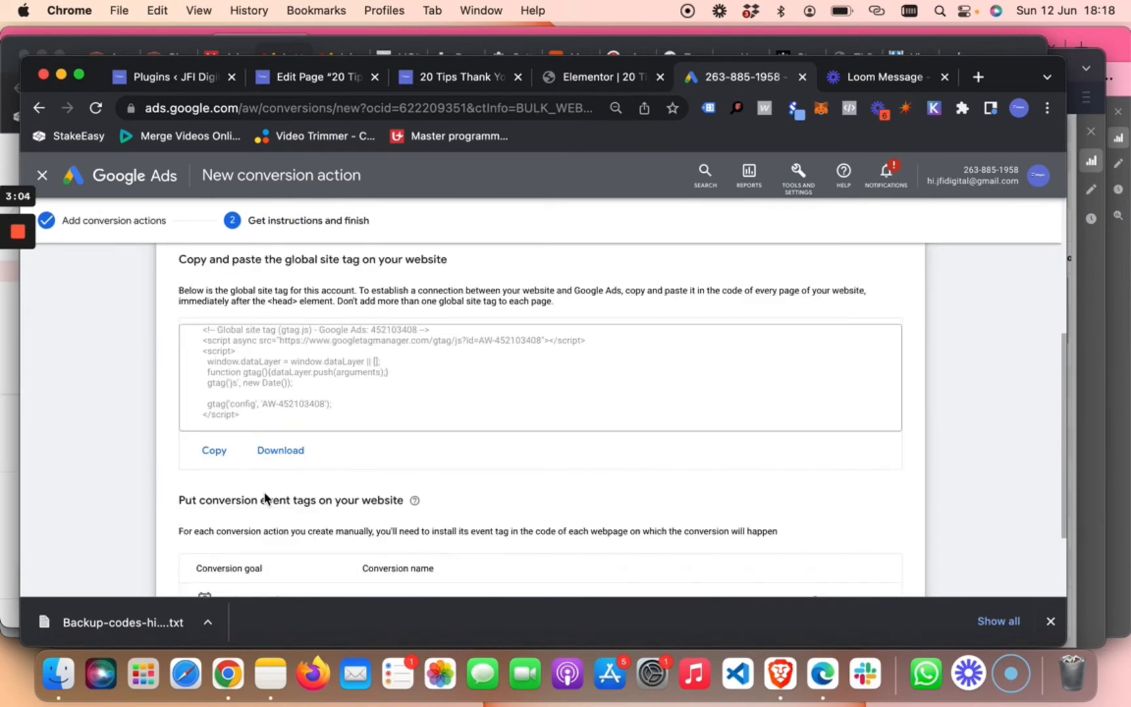
pyautogui.scroll(1, 265, 497)
pyautogui.click(253, 453)
pyautogui.press('super+a')
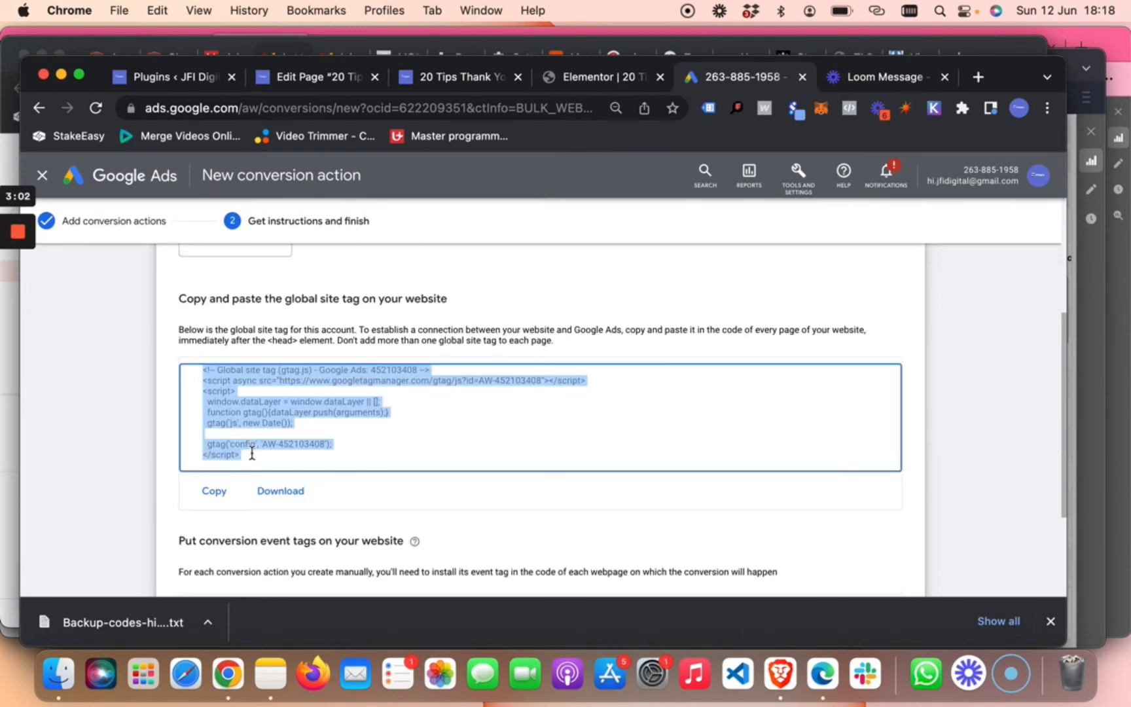
pyautogui.click(213, 492)
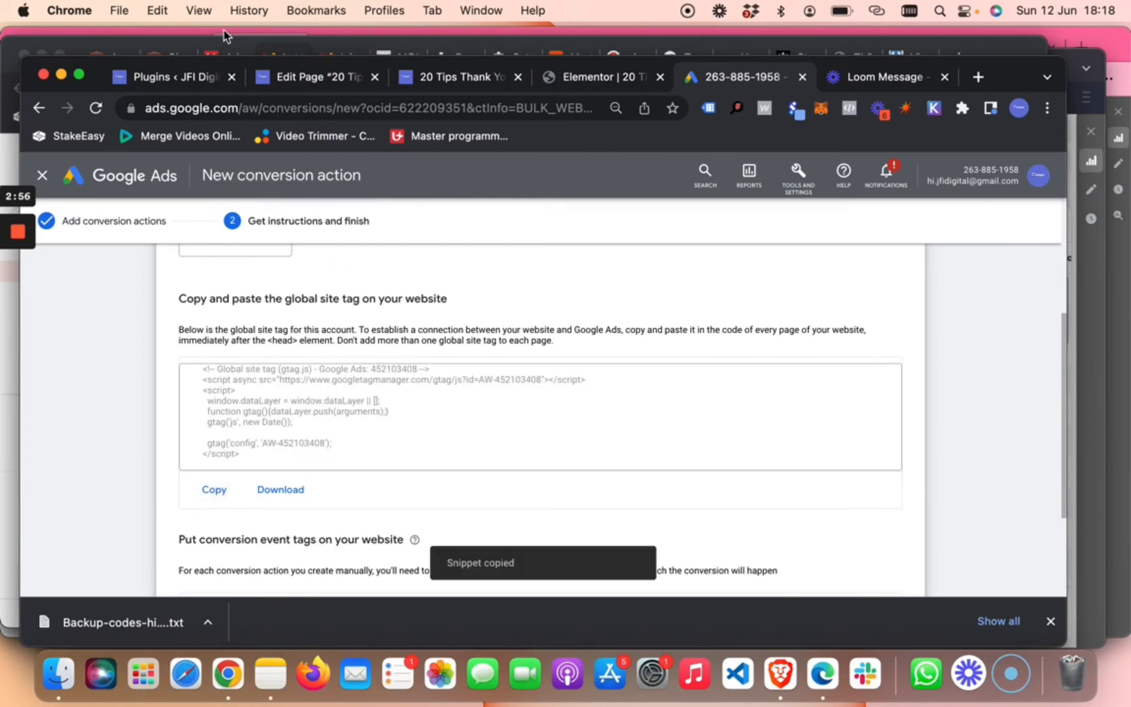
# Step: Switch to the site's WordPress admin and open the settings of the Insert Headers and Footers plugin
pyautogui.click(161, 79)
pyautogui.scroll(-5, 532, 320)
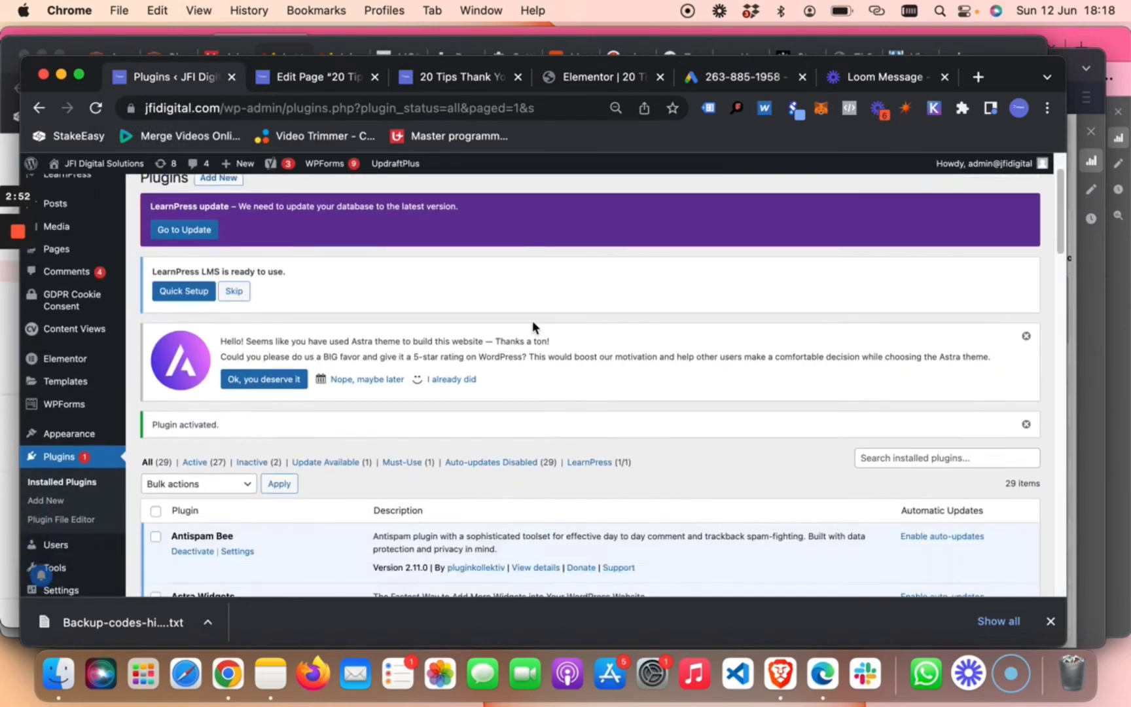
pyautogui.scroll(5, 533, 317)
pyautogui.scroll(-8, 532, 316)
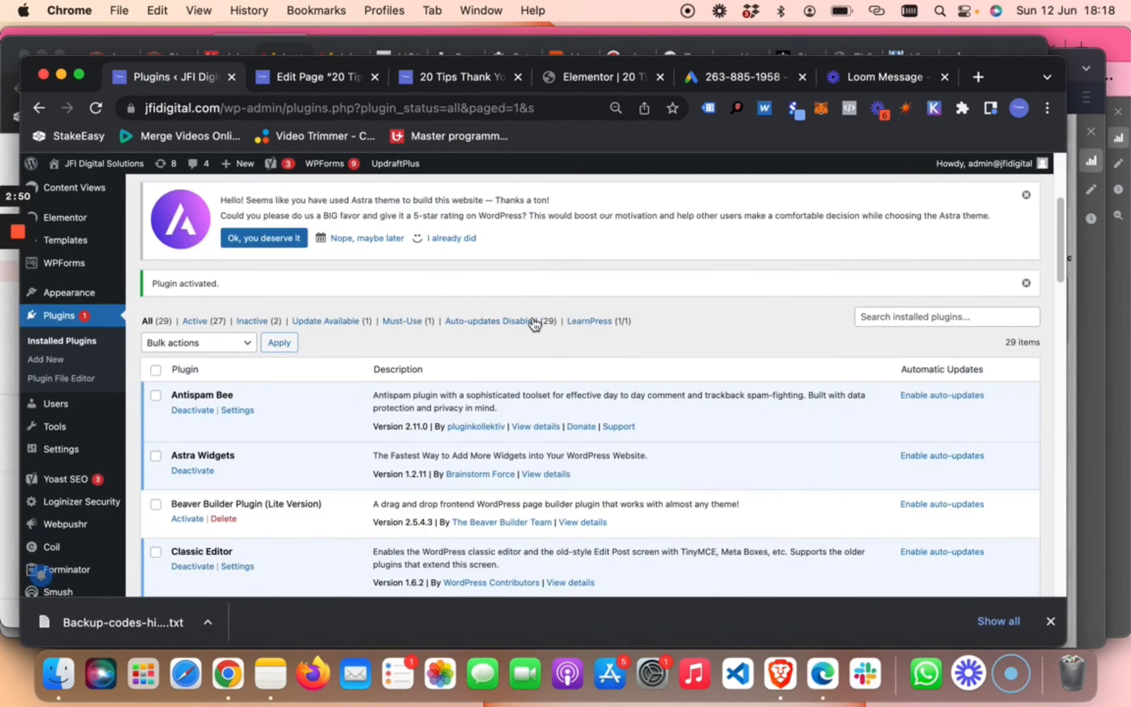
pyautogui.scroll(-3, 532, 316)
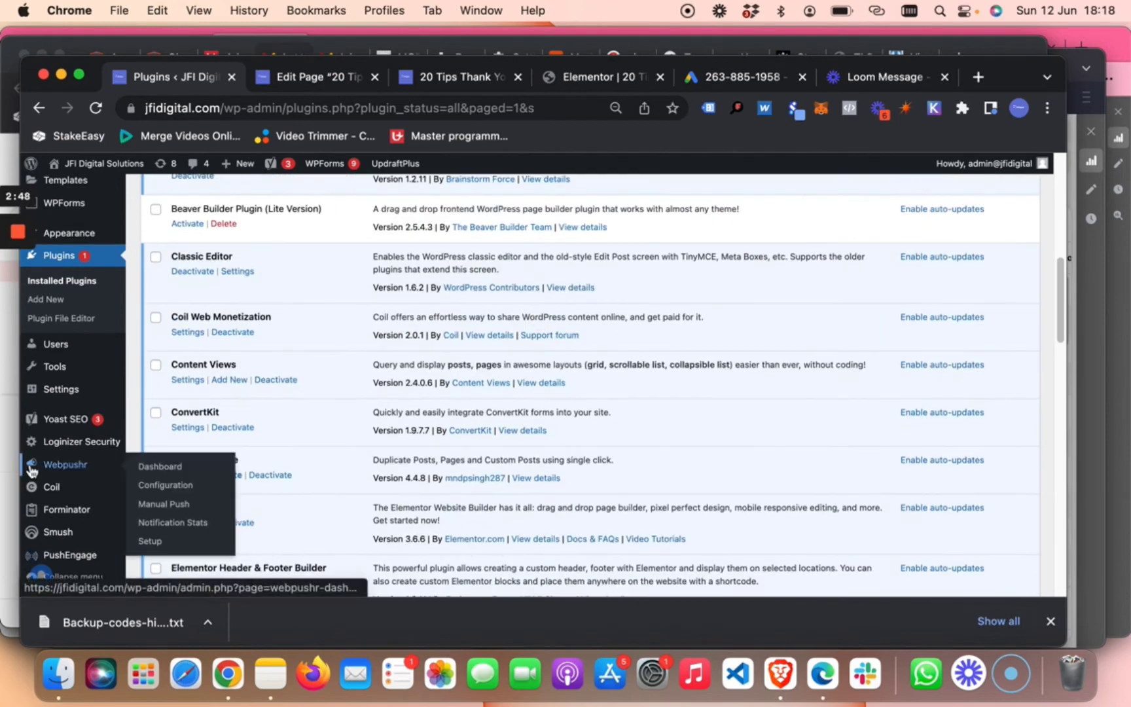
pyautogui.scroll(-5, 47, 512)
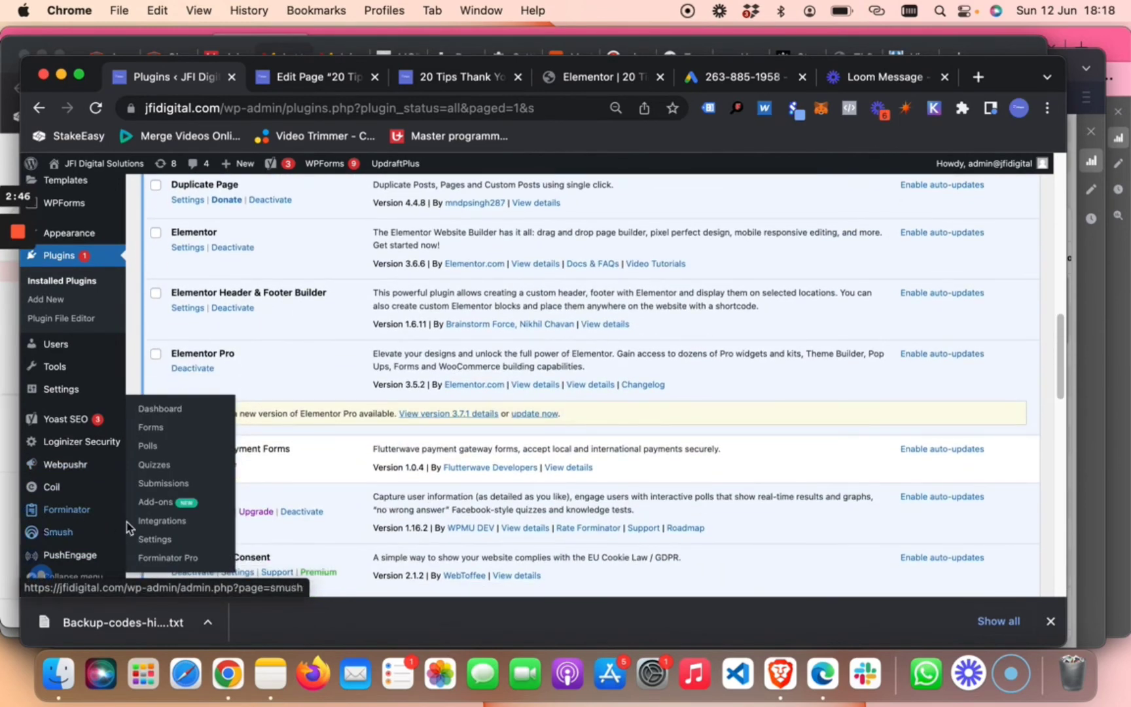
pyautogui.scroll(-5, 109, 498)
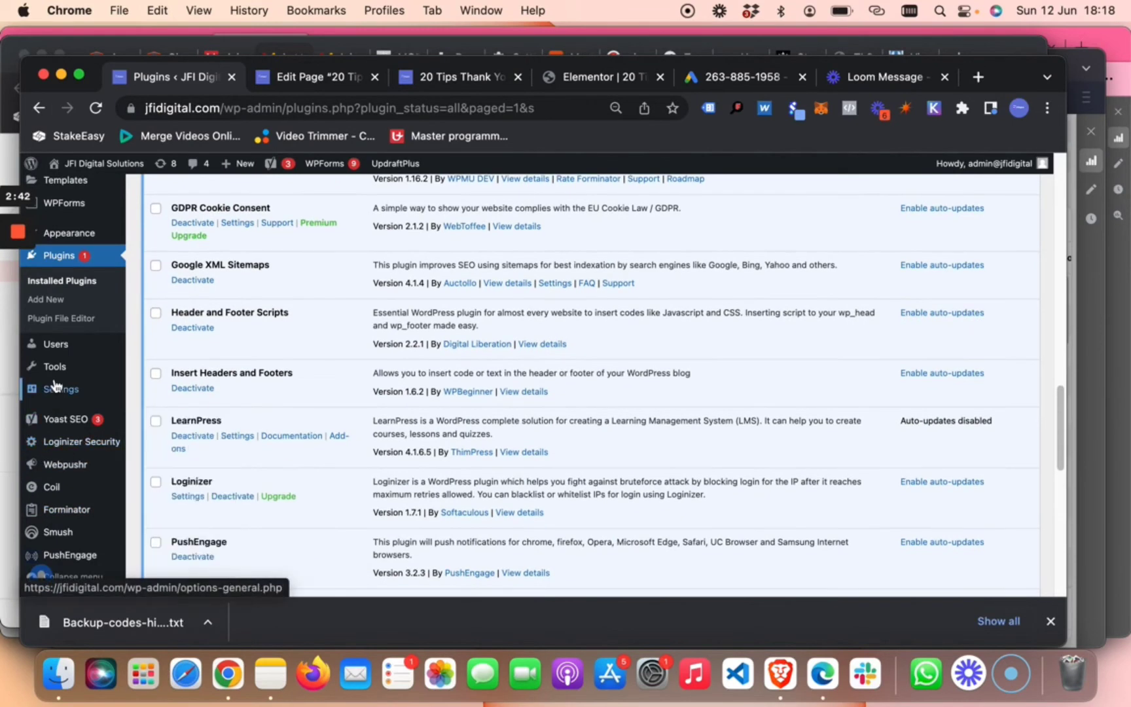
pyautogui.moveTo(59, 394)
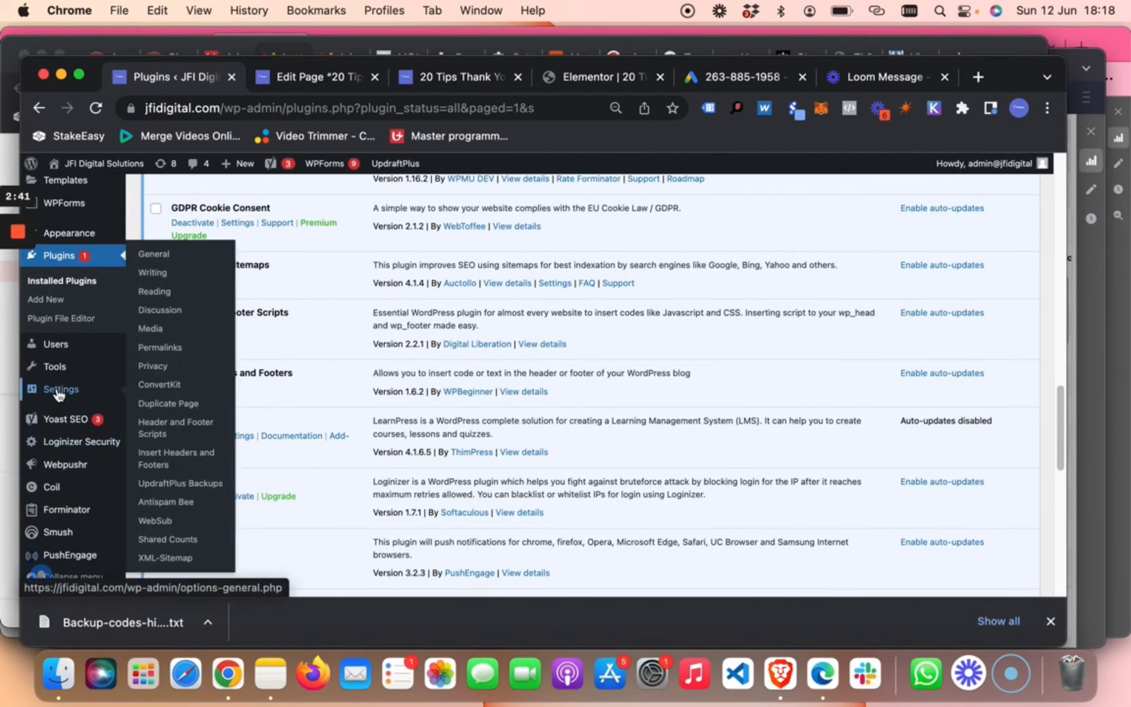
pyautogui.click(169, 466)
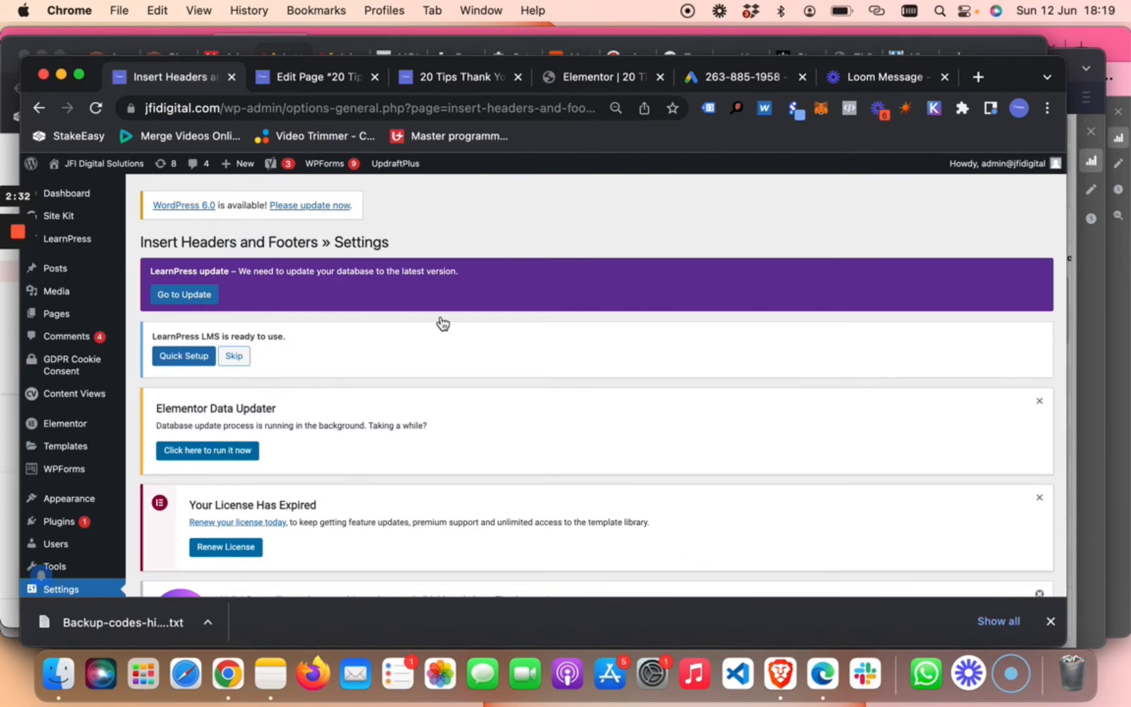
# Step: Paste the copied global site tag on a new line below the Meta Pixel code in the header scripts and save the plugin settings
pyautogui.scroll(-15, 486, 311)
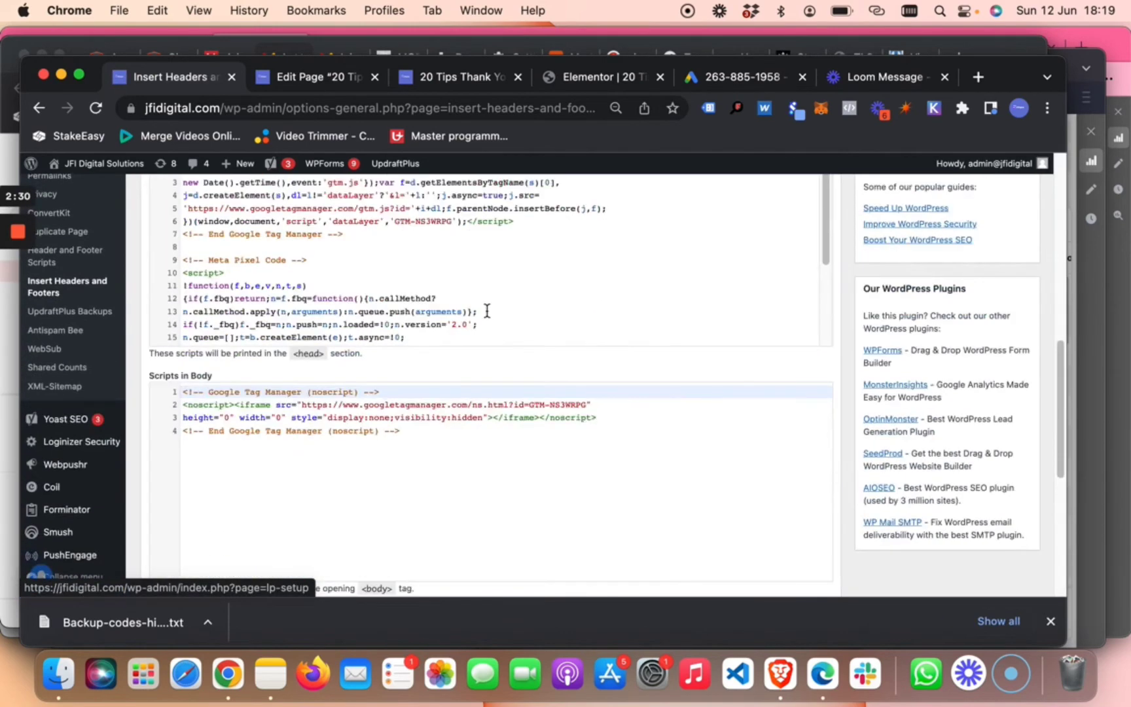
pyautogui.scroll(1, 487, 311)
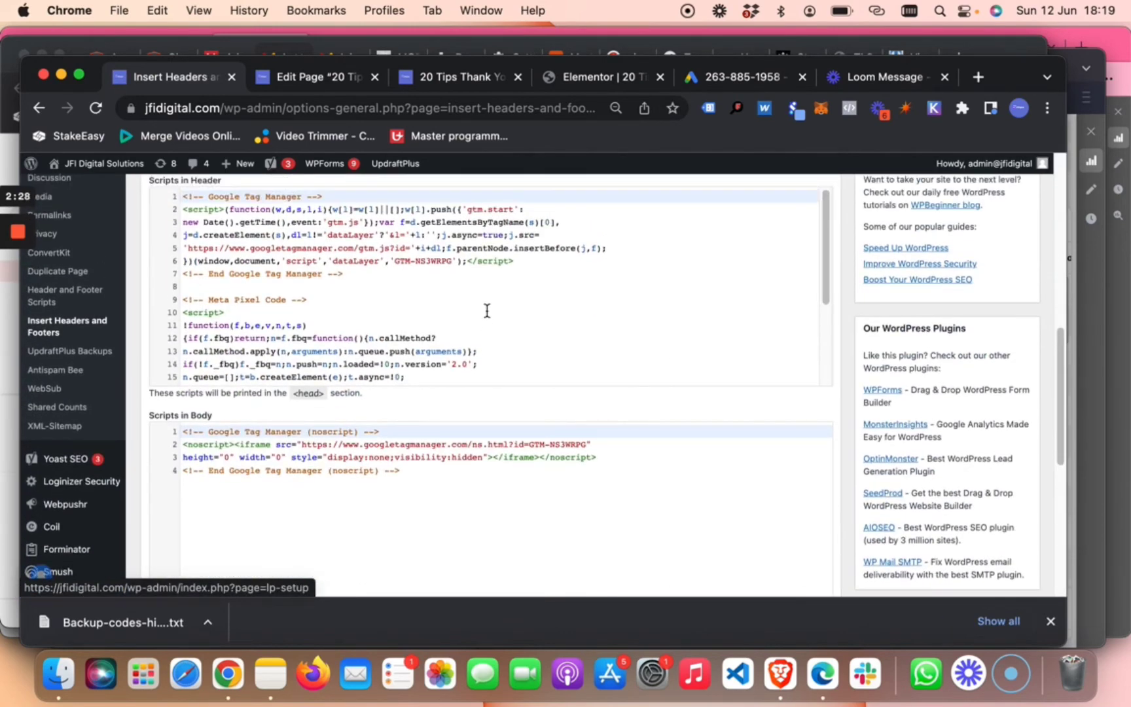
pyautogui.scroll(2, 487, 311)
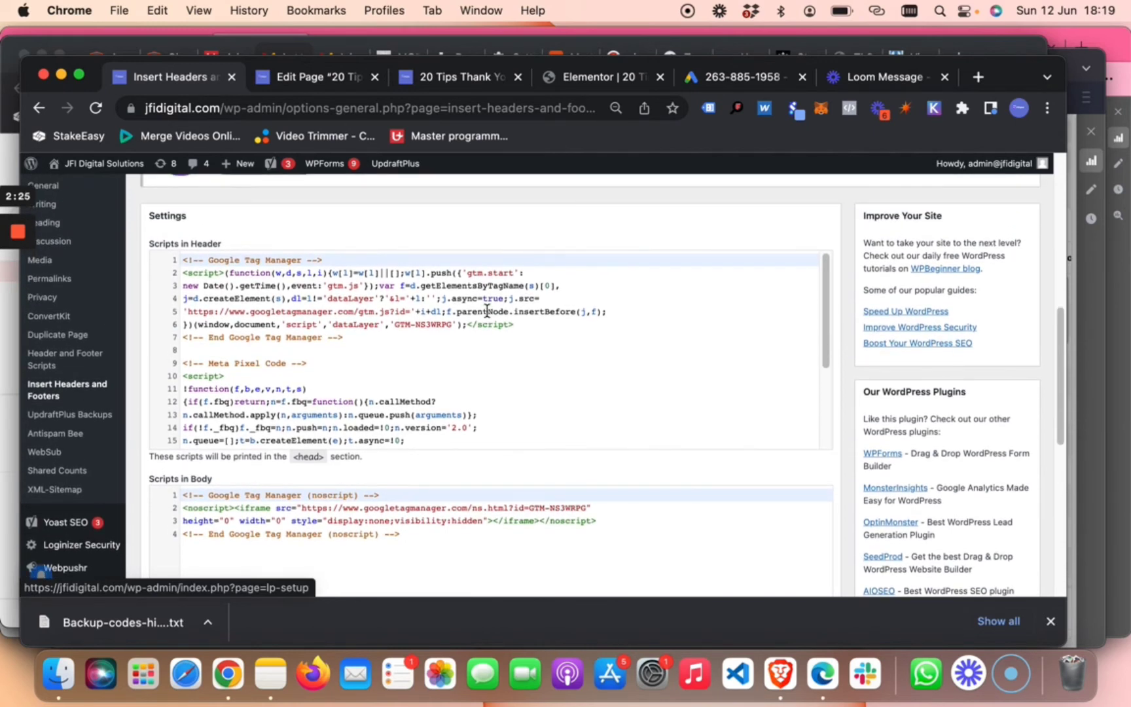
pyautogui.click(427, 440)
pyautogui.scroll(-3, 573, 357)
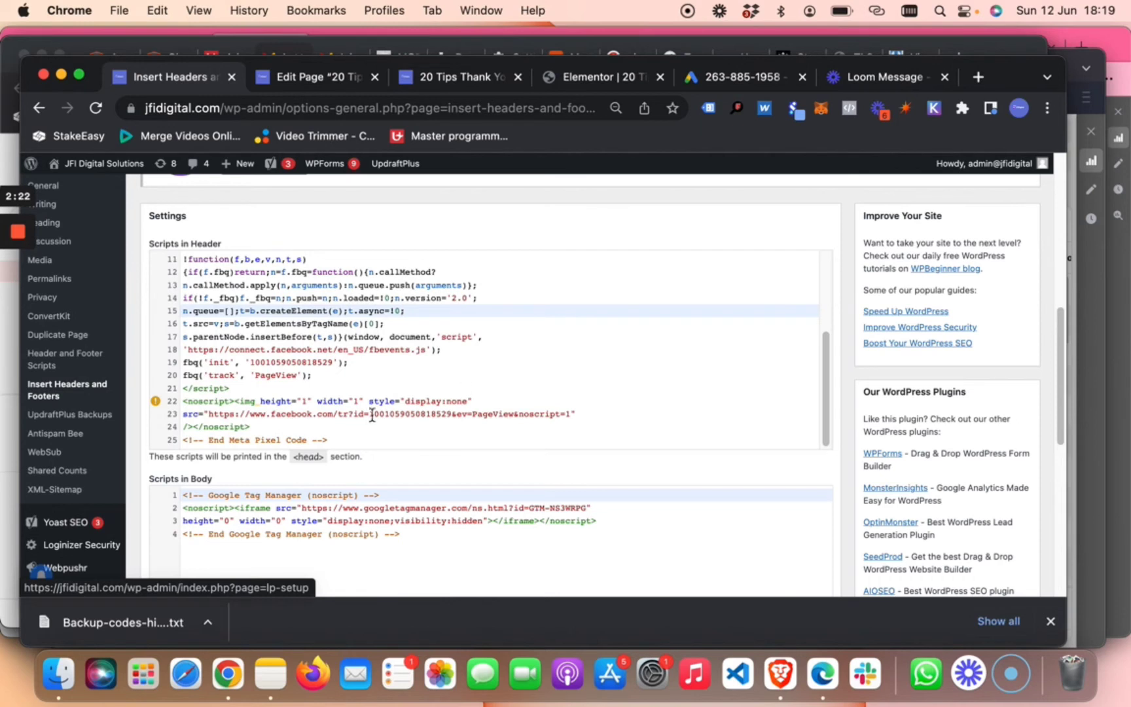
pyautogui.click(360, 437)
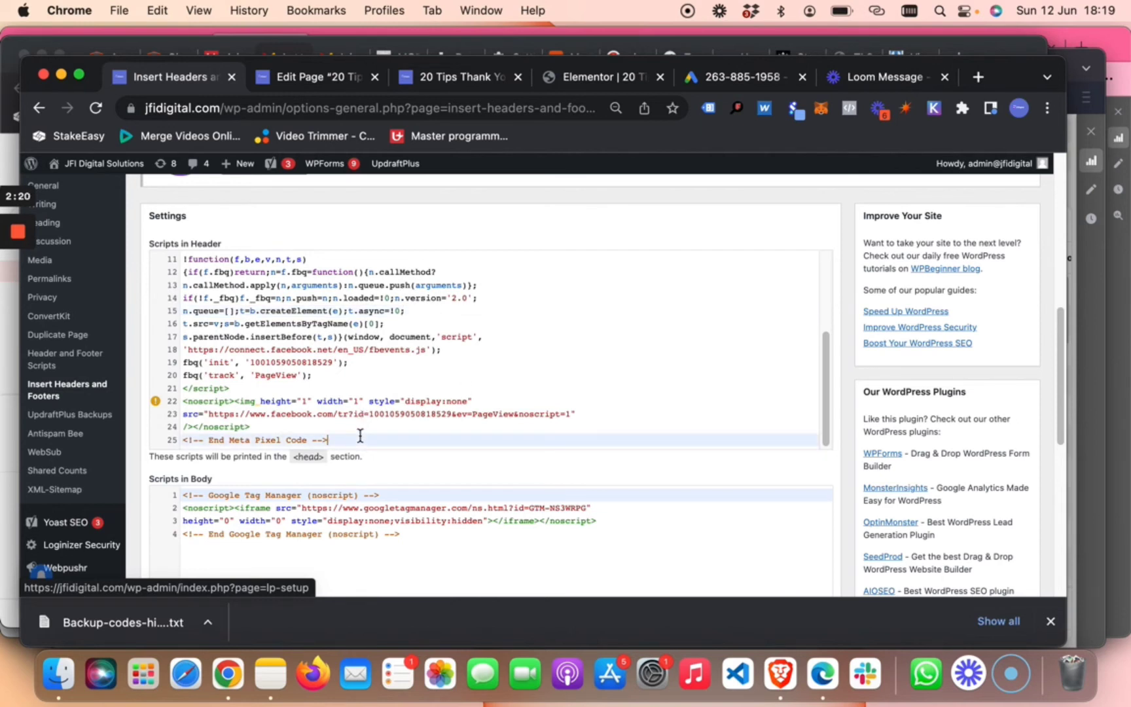
pyautogui.press('Return')
pyautogui.press('Return')
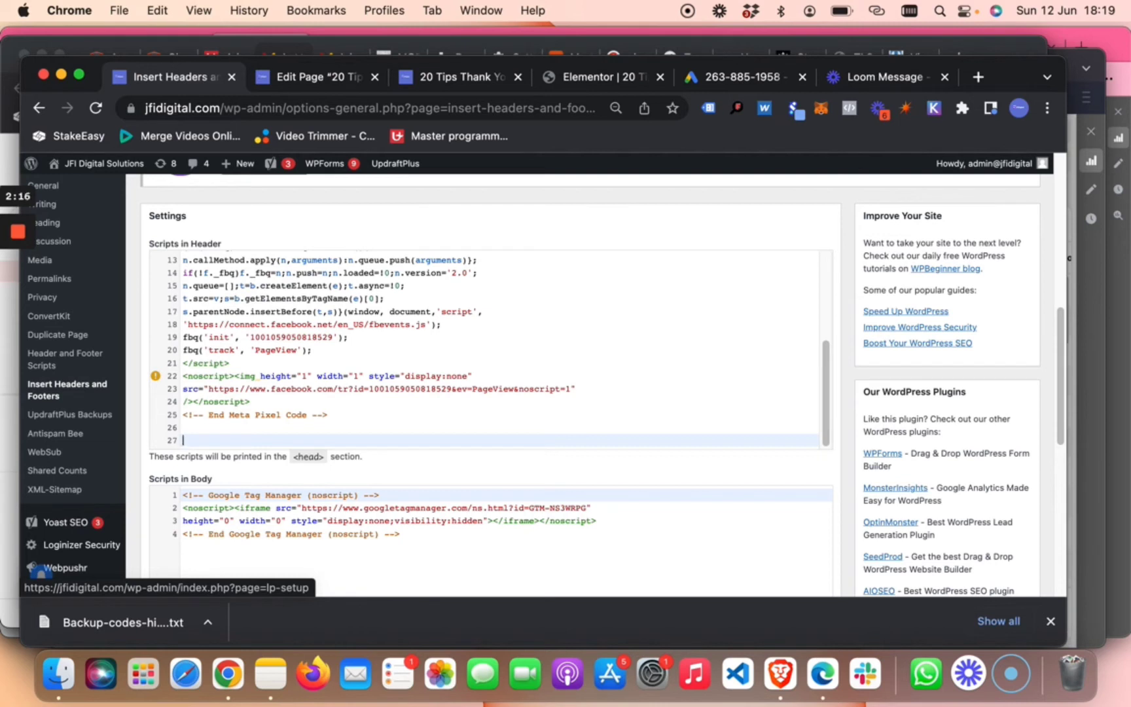
pyautogui.press('super+v')
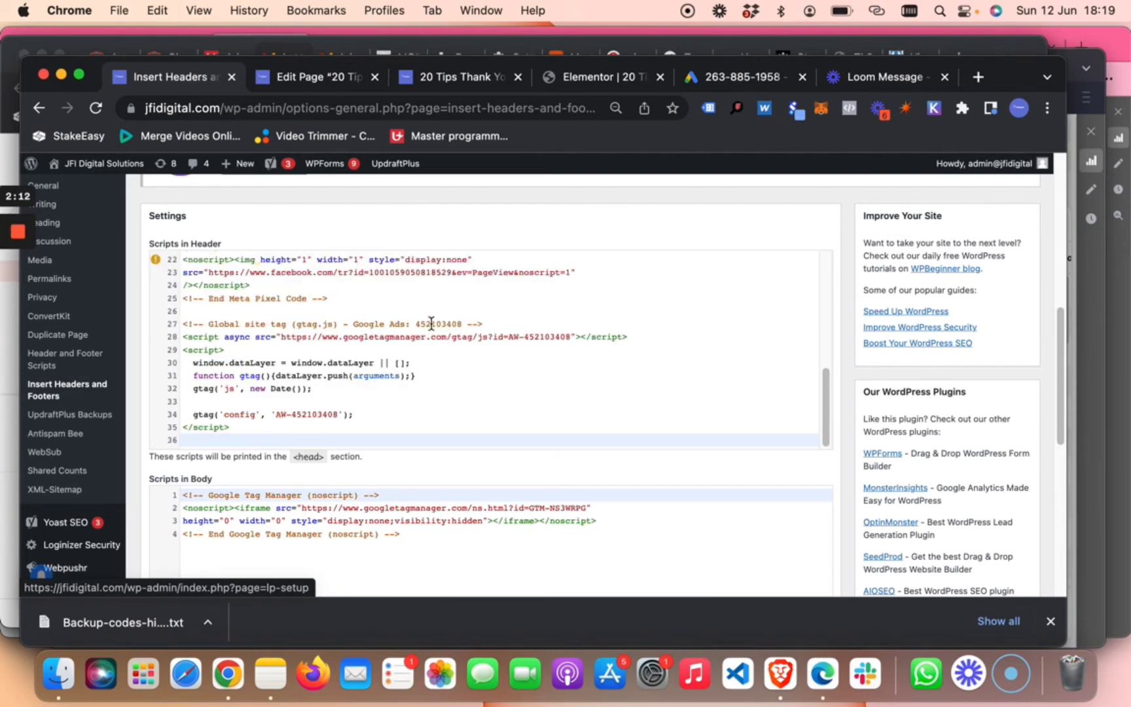
pyautogui.scroll(-10, 651, 385)
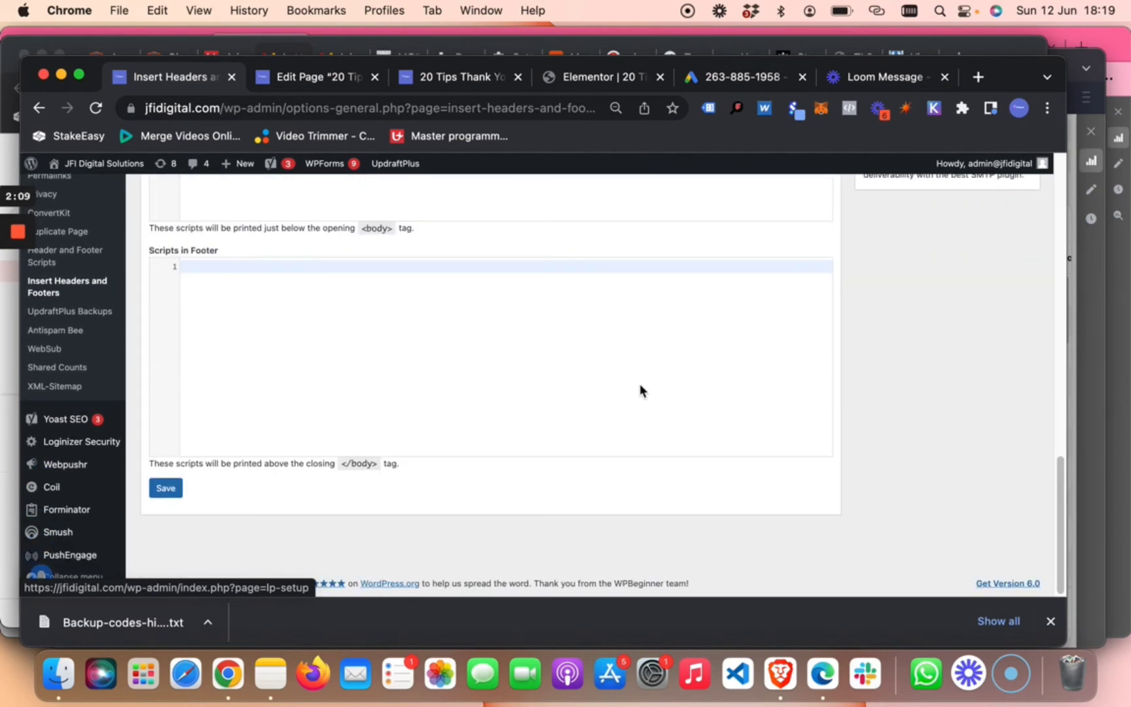
pyautogui.click(164, 490)
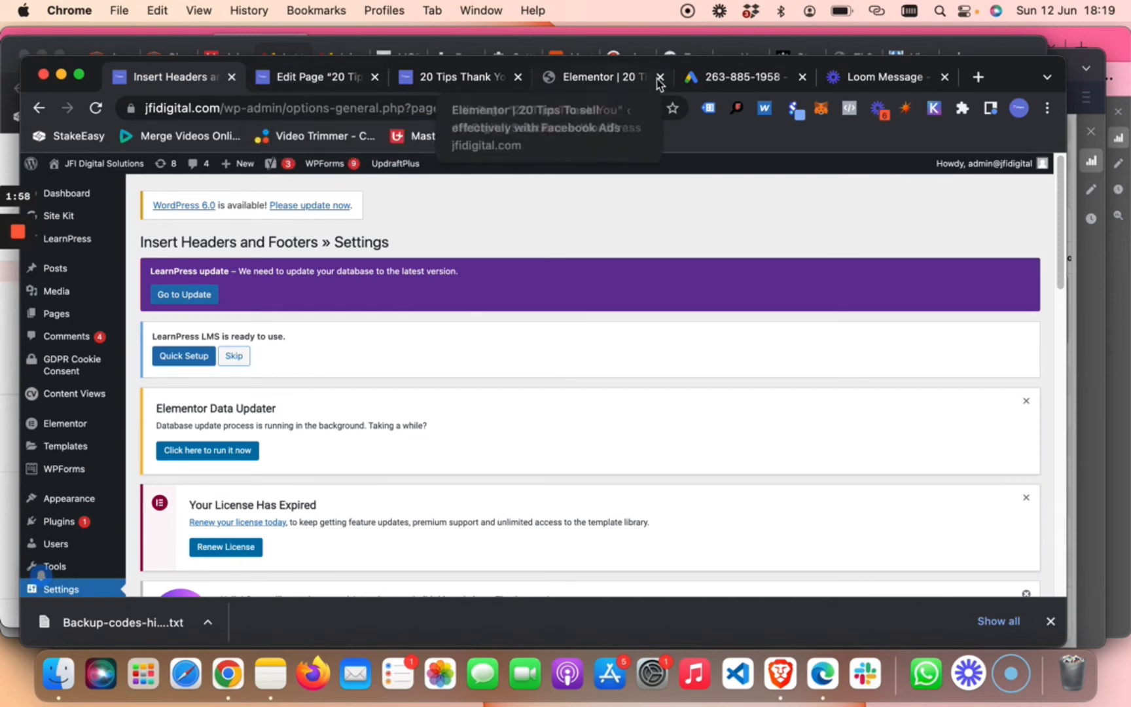
# Step: Switch back to Google Ads, open the event tag for the "20 Tips- Leads" conversion and set its event snippet to track on Click
pyautogui.click(705, 82)
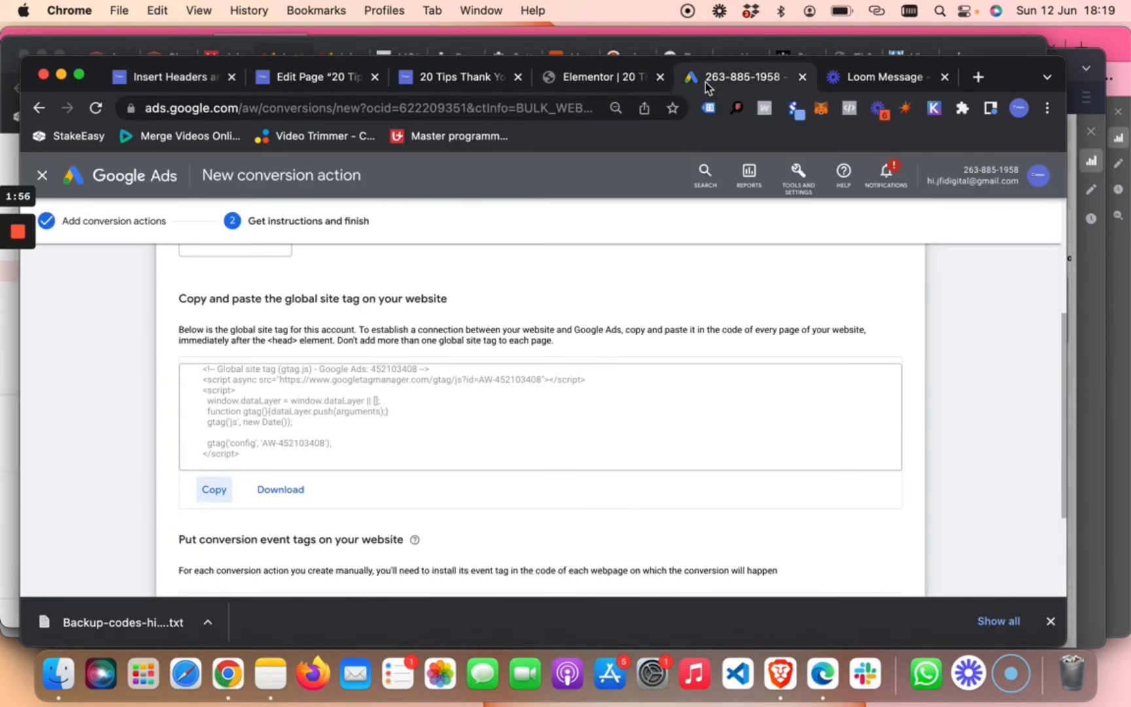
pyautogui.scroll(-2, 429, 440)
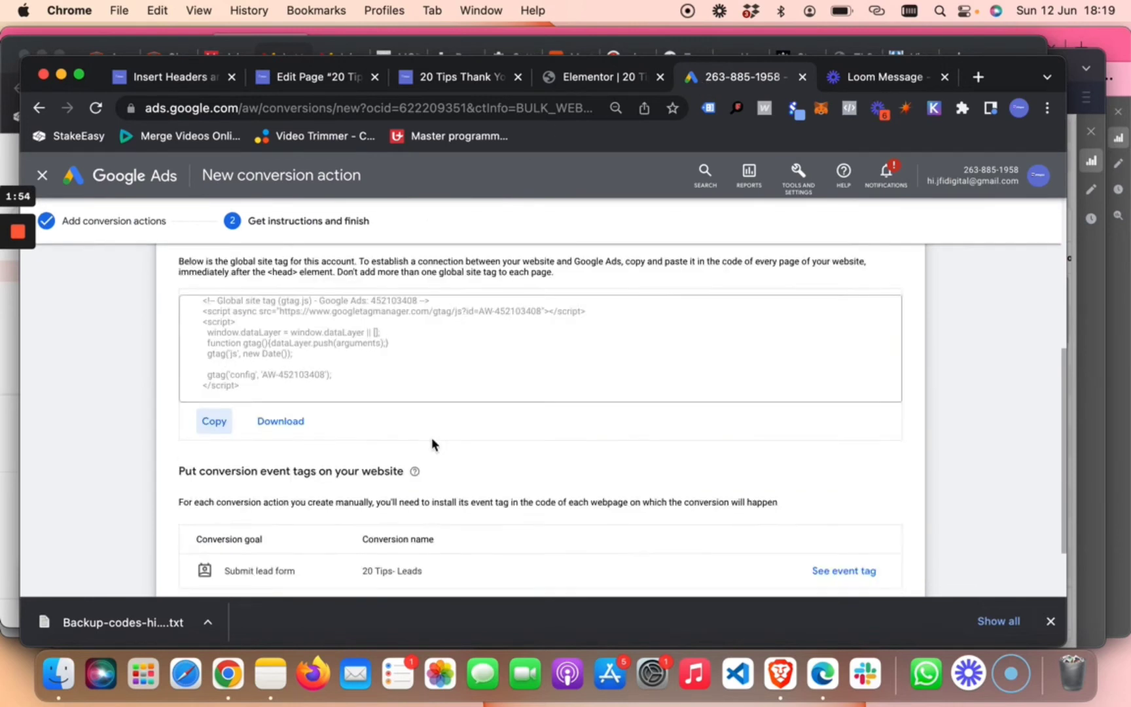
pyautogui.scroll(-2, 432, 443)
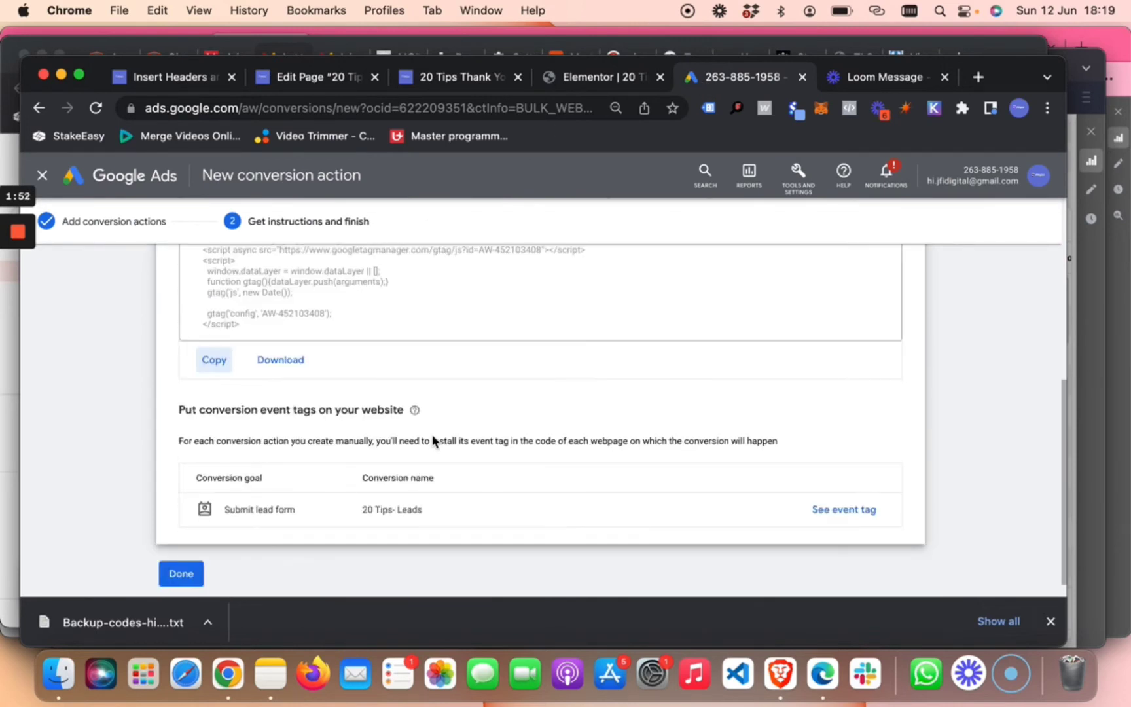
pyautogui.scroll(-1, 433, 443)
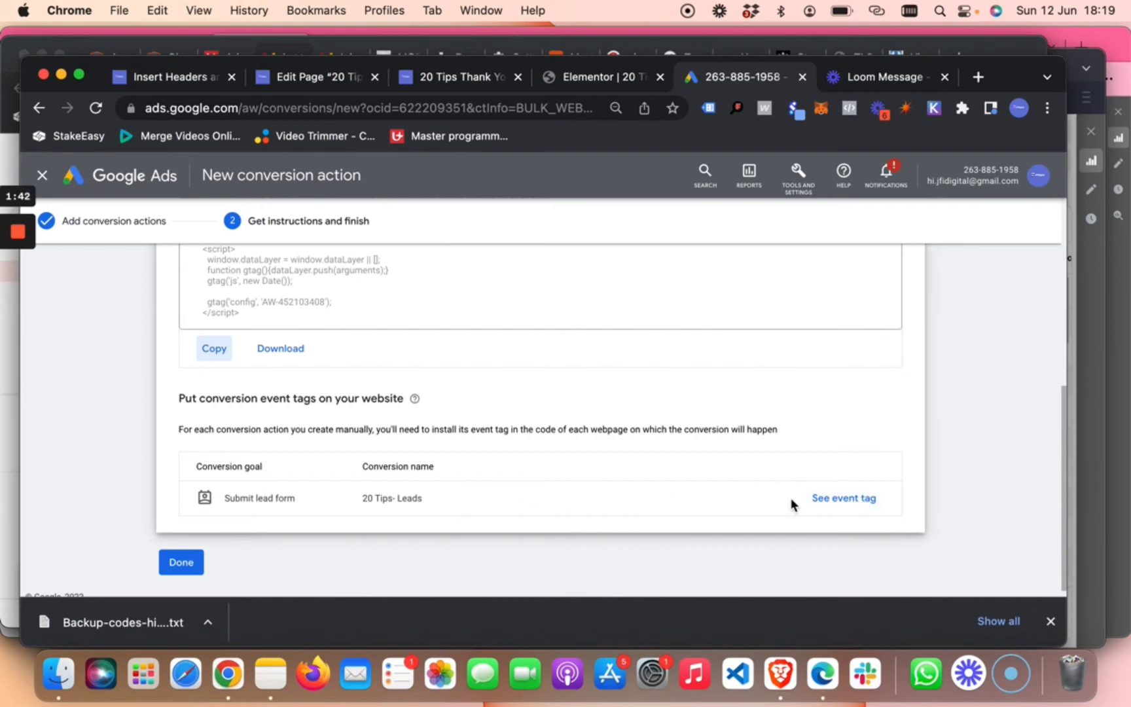
pyautogui.click(852, 499)
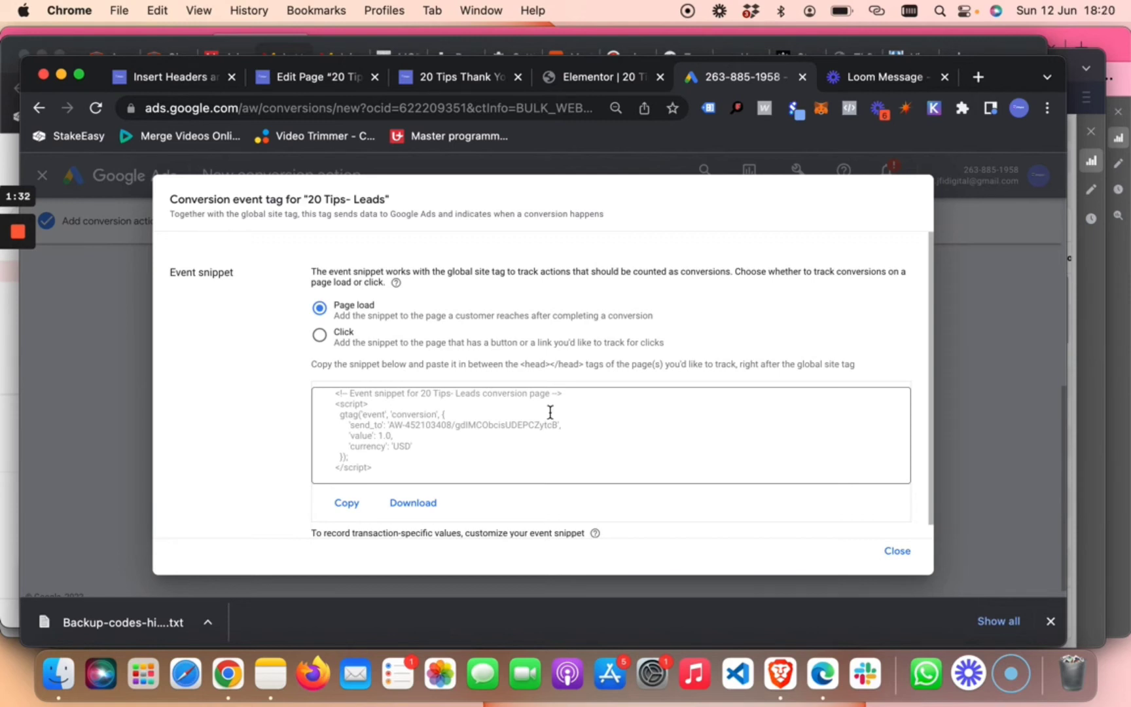
pyautogui.click(320, 338)
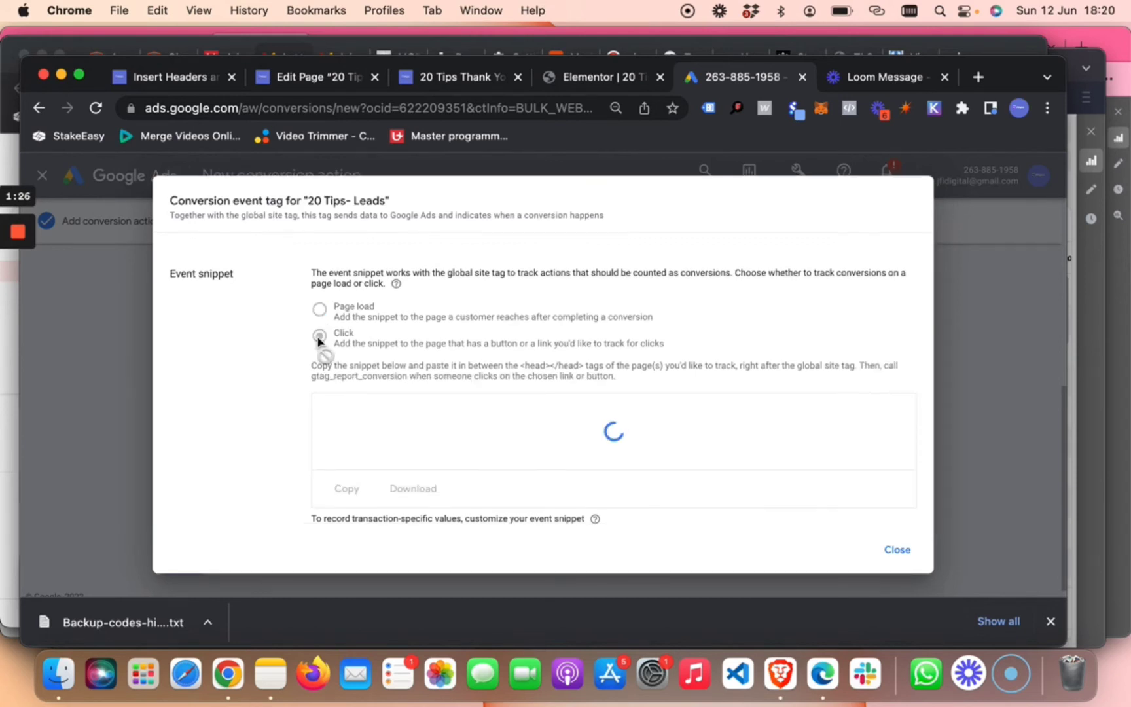